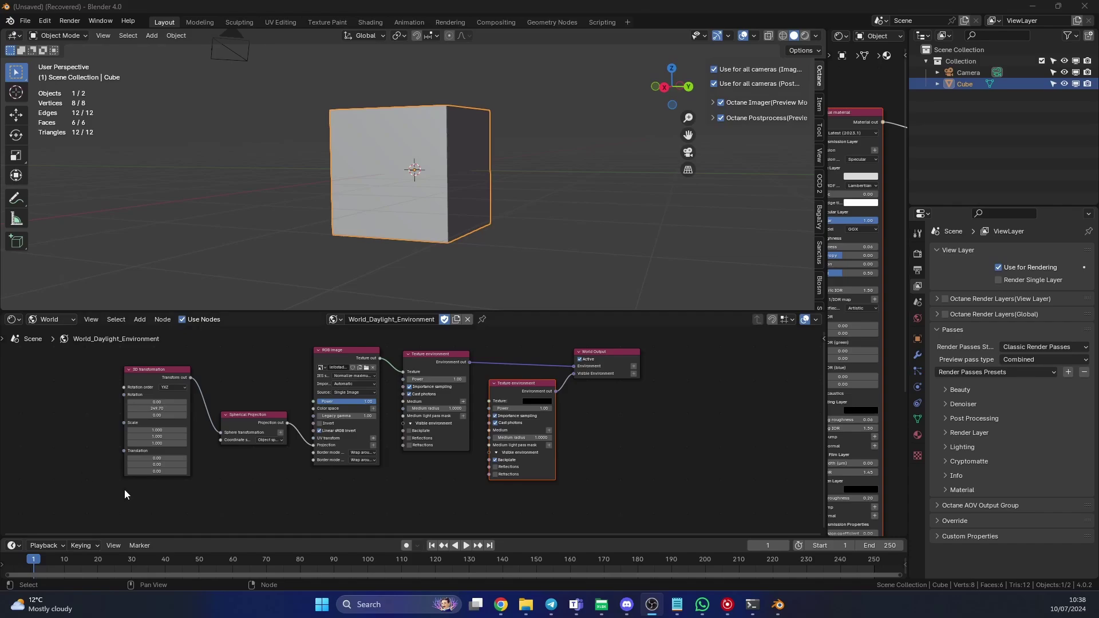
Step: Cut the link from the black Texture environment into the World Output's Visible Environment input
left_click(629, 461)
key("ctrl+space")
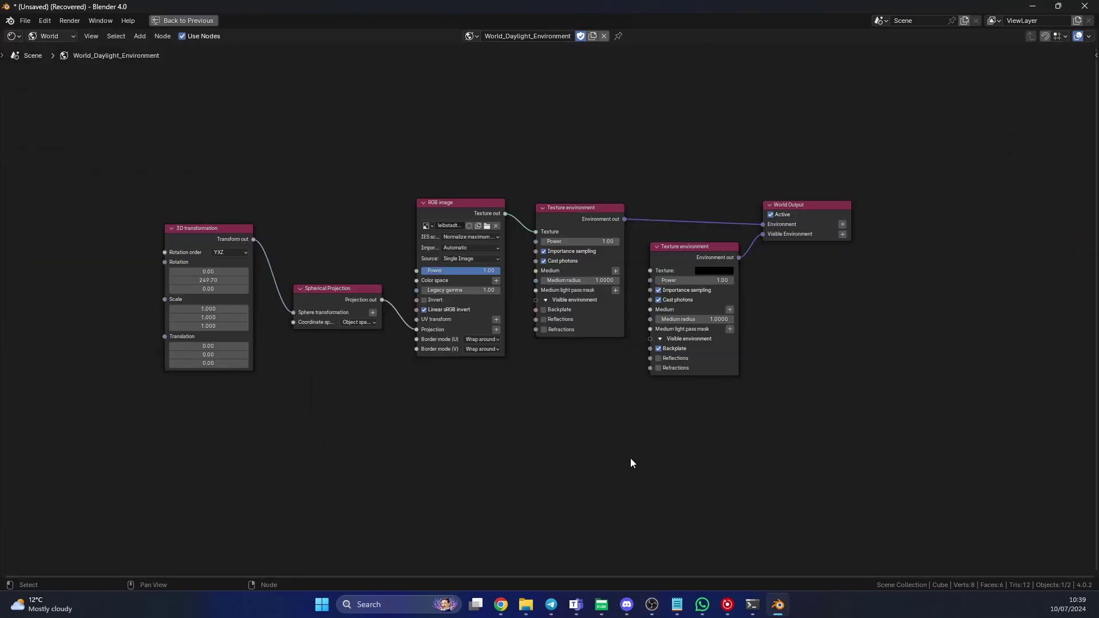
scroll(631, 461, "up", 1)
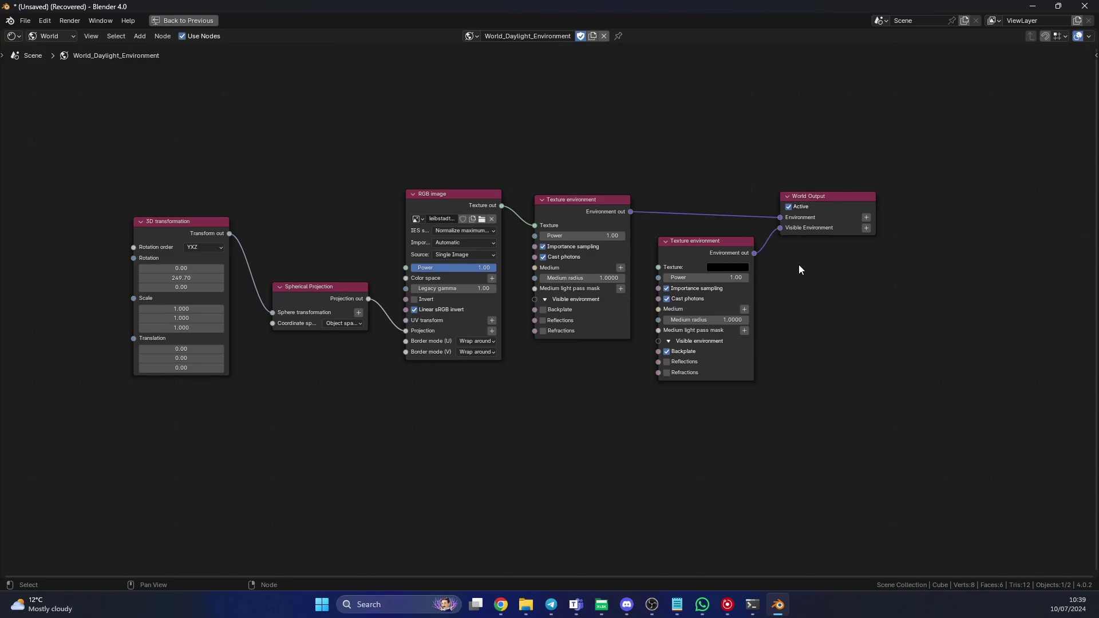
left_click_drag(781, 230, 771, 248)
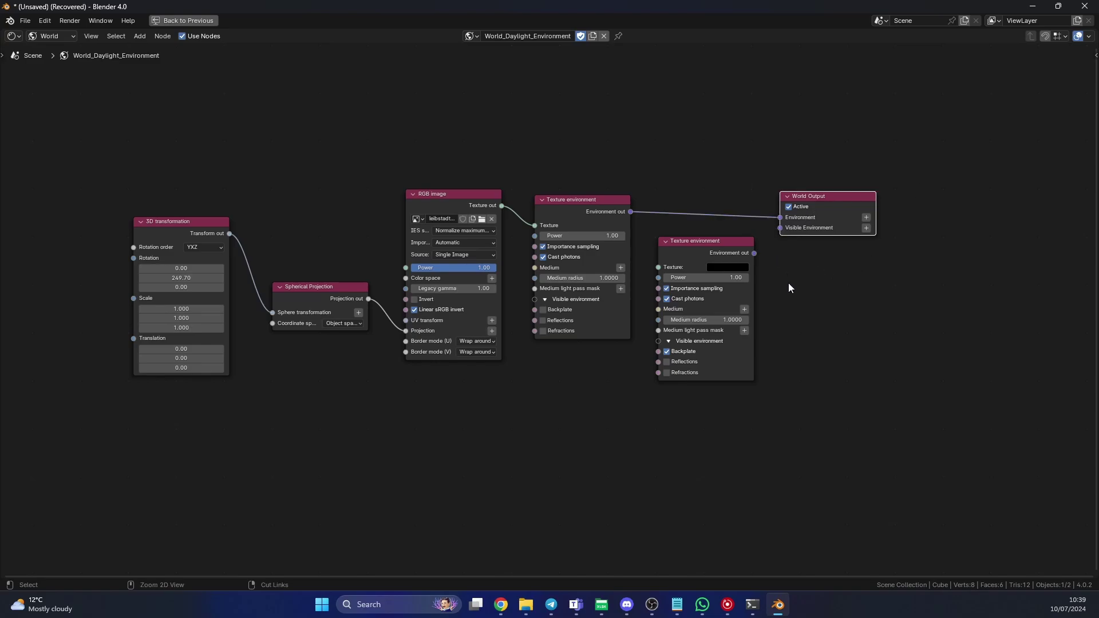
key("ctrl+space")
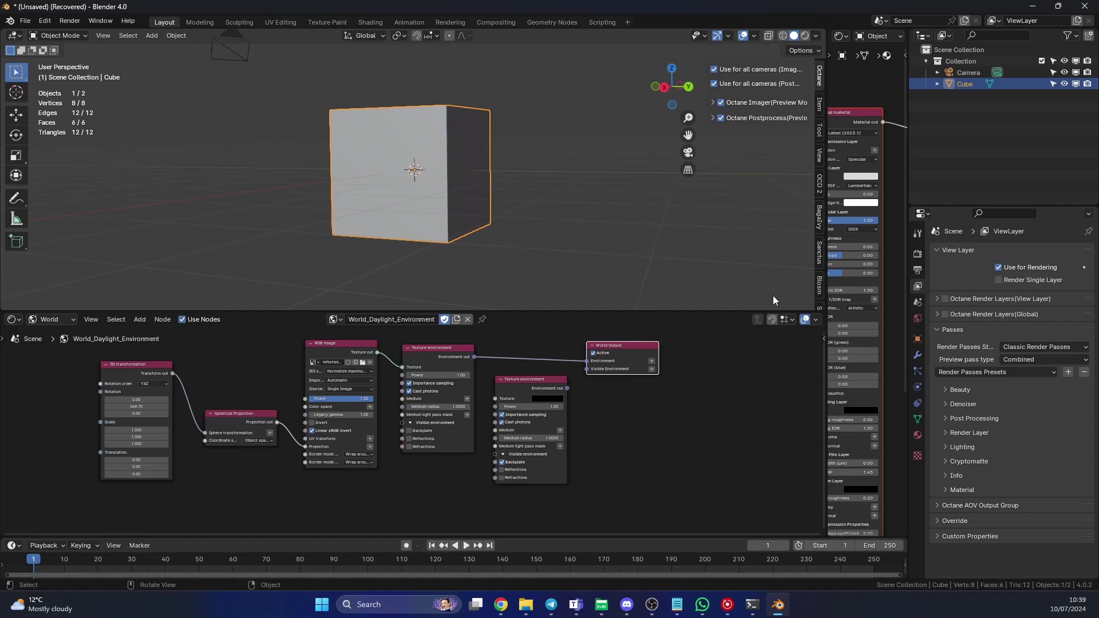
Step: Start a new file from the Octane Default Startup
left_click(25, 21)
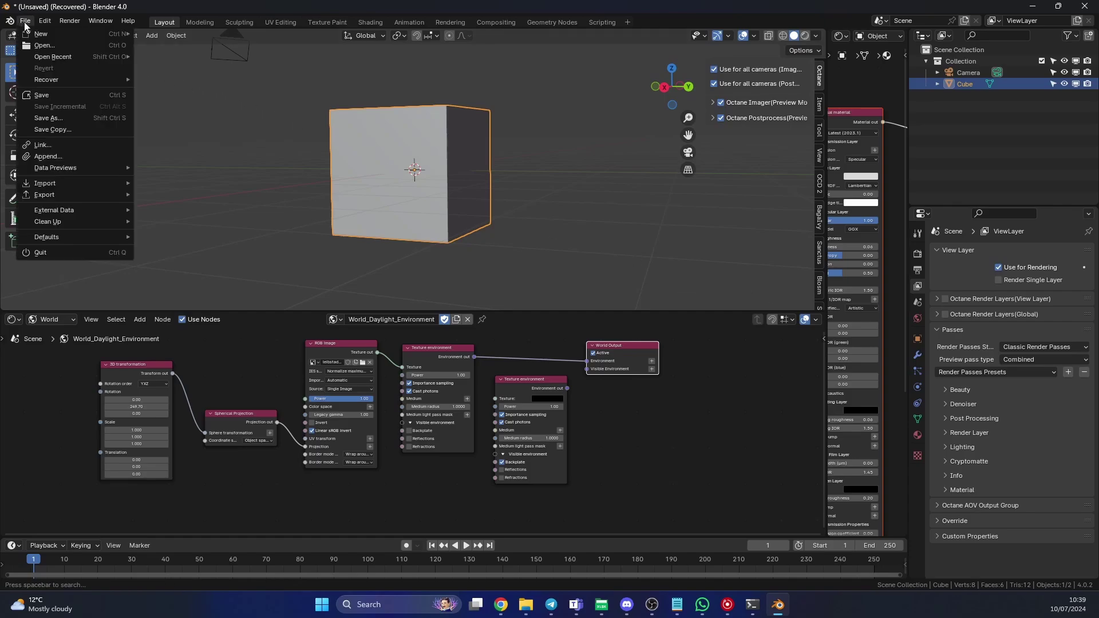
mouse_move(39, 34)
left_click(155, 91)
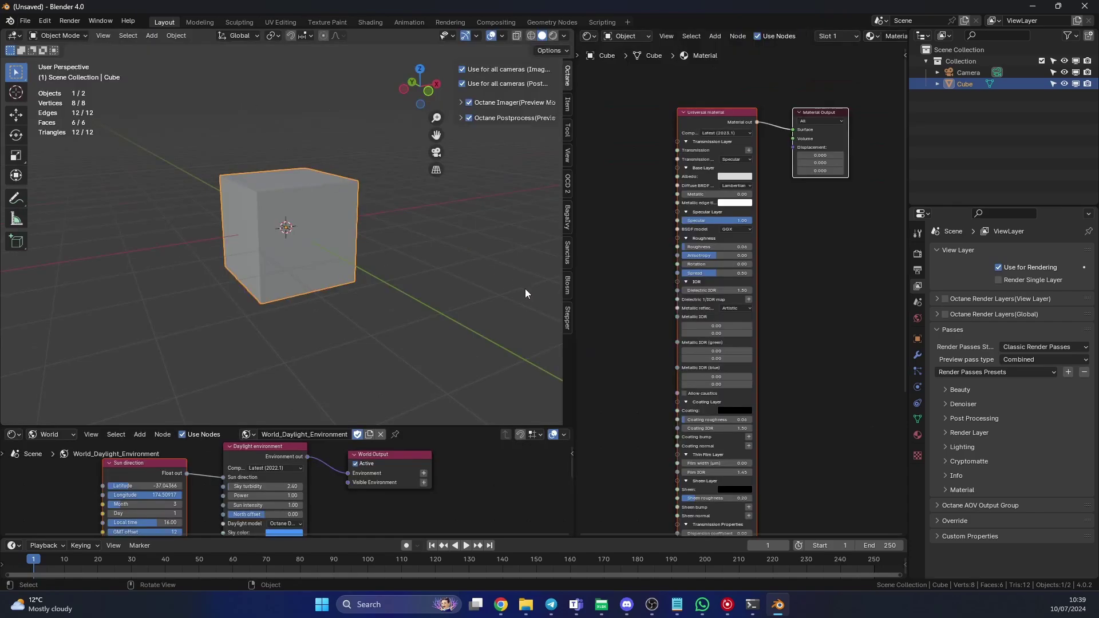
Step: Widen the 3D viewport, make the world node editor taller, and check the available world setups
left_click_drag(574, 298, 860, 297)
left_click_drag(660, 427, 674, 326)
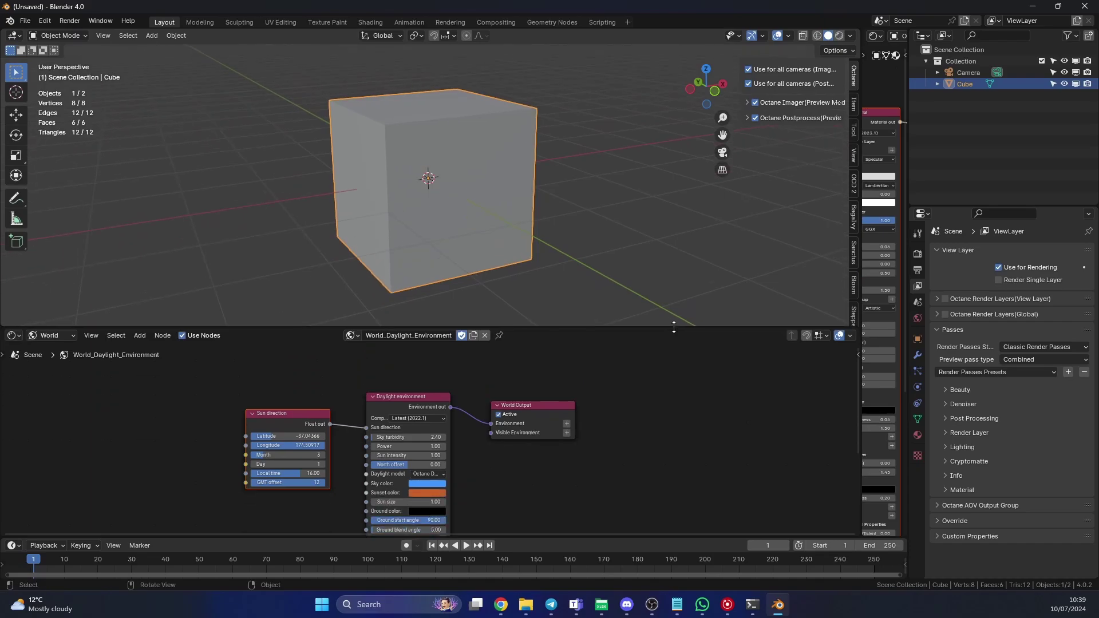
left_click(354, 337)
Step: Switch the viewport to Rendered and set the Sun direction latitude to 11.95633 and month to 4
left_click(841, 35)
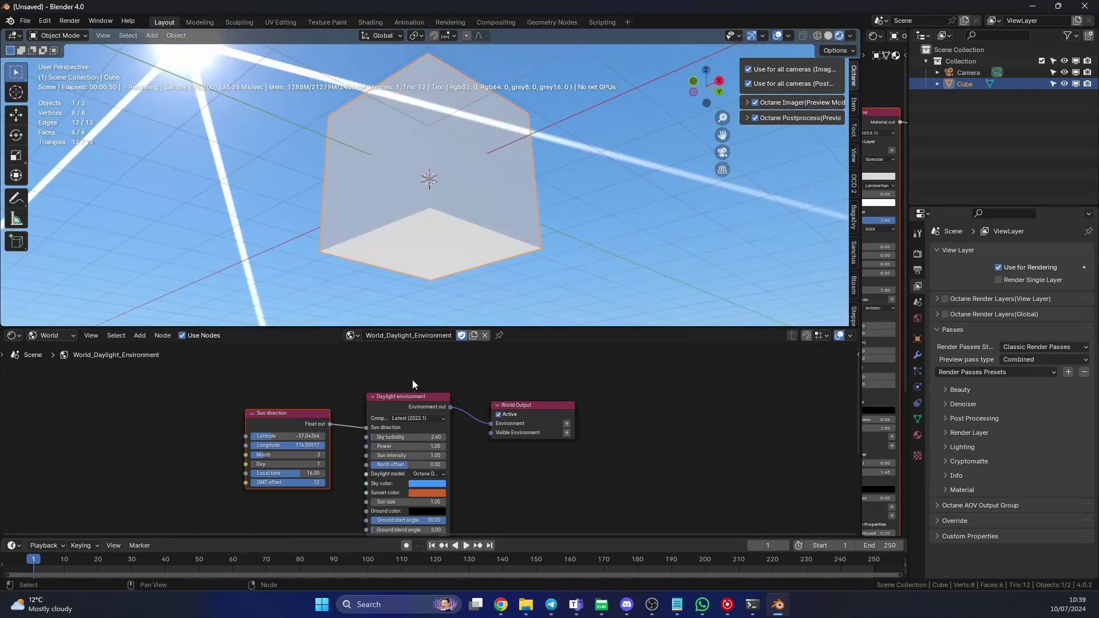
left_click_drag(290, 438, 298, 440)
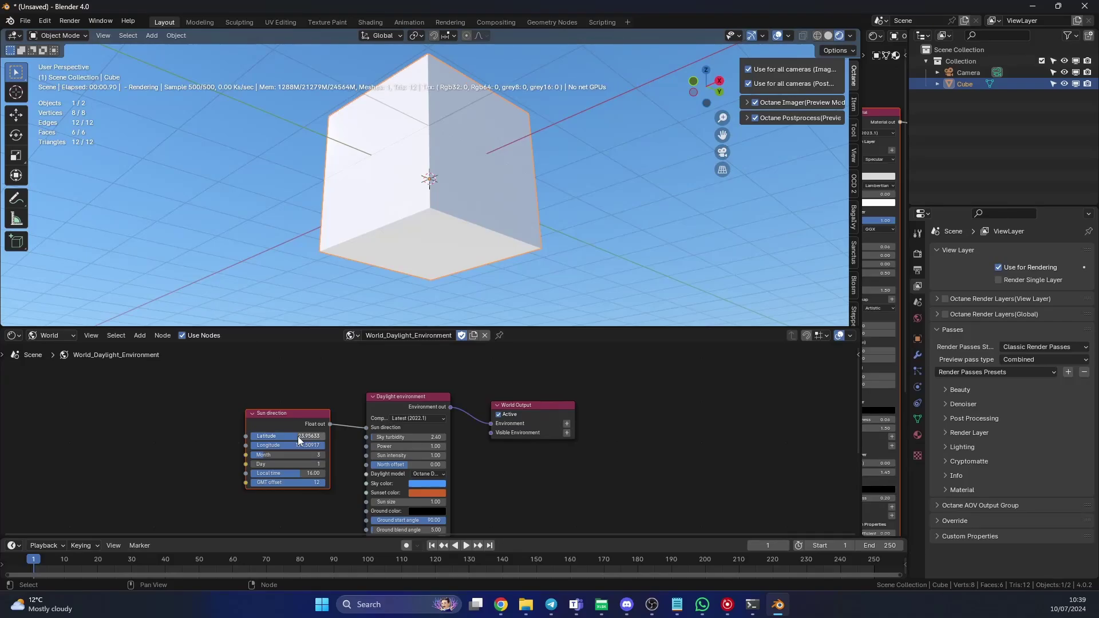
left_click_drag(299, 440, 282, 454)
left_click(139, 336)
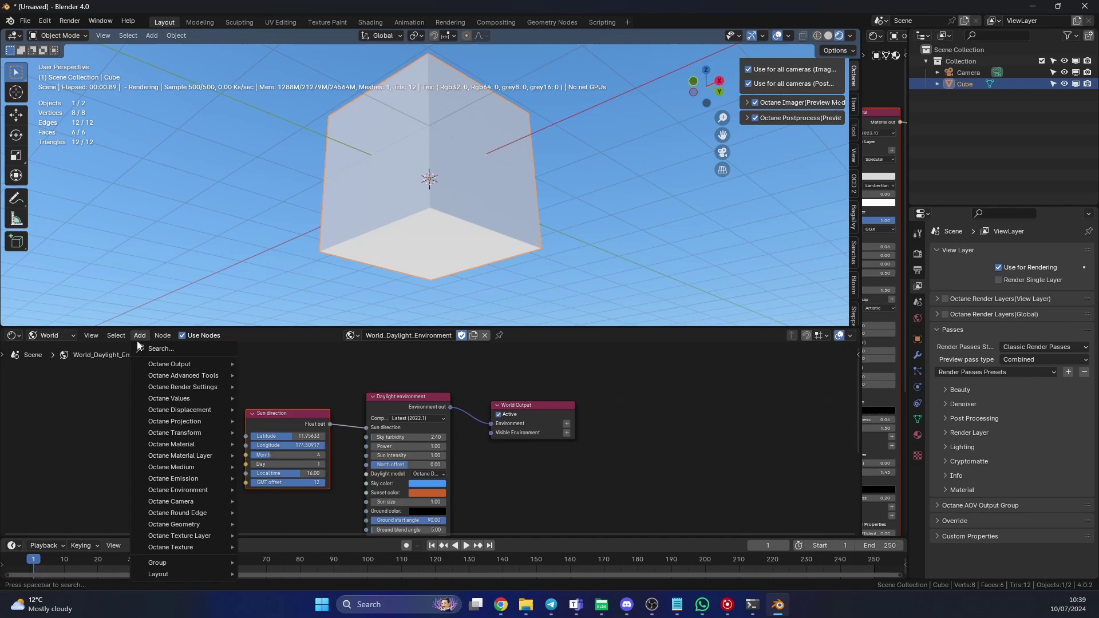
mouse_move(187, 490)
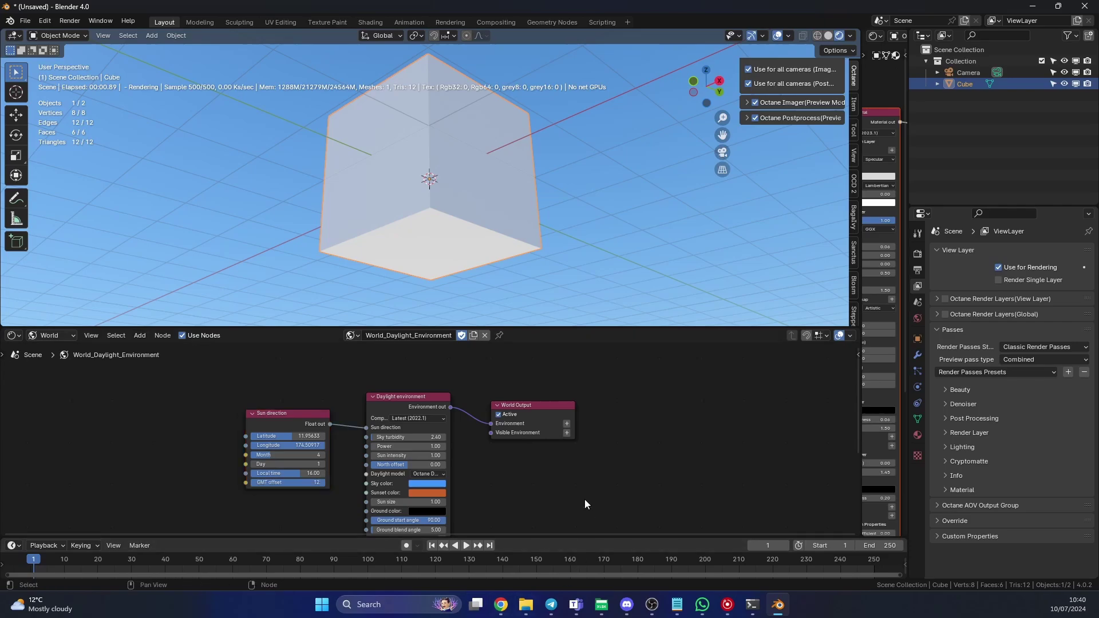
Step: Delete the Daylight environment and Sun direction nodes from the world graph
left_click(411, 400)
key("Delete")
left_click(260, 416)
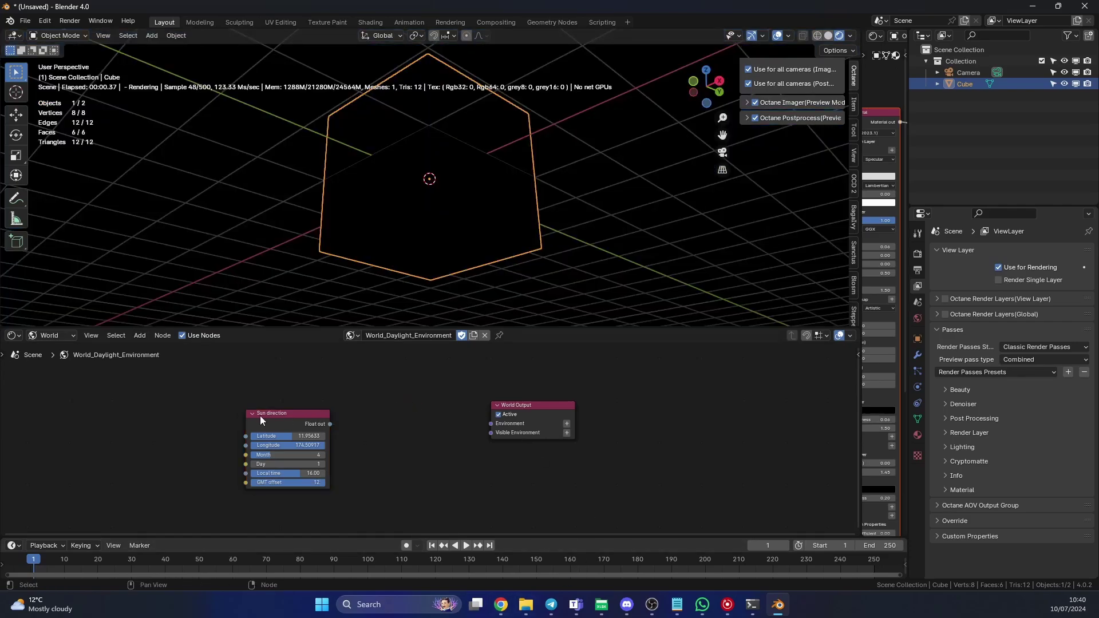
key("Delete")
Step: Add a Texture environment node, link it to the World Output's Environment, and restore the window
left_click(141, 336)
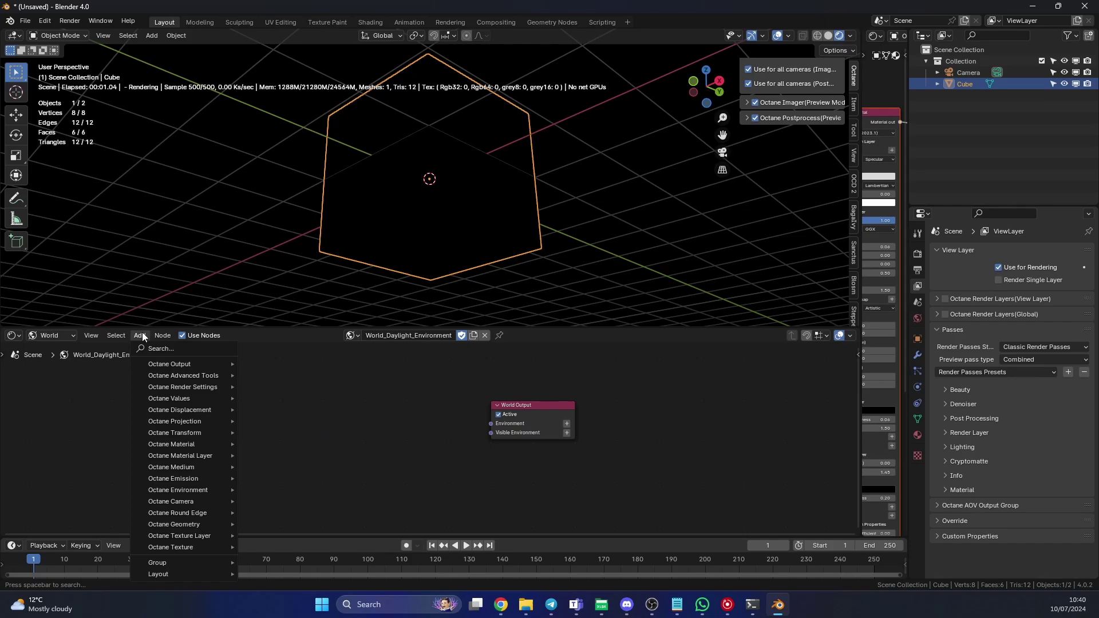
left_click(157, 345)
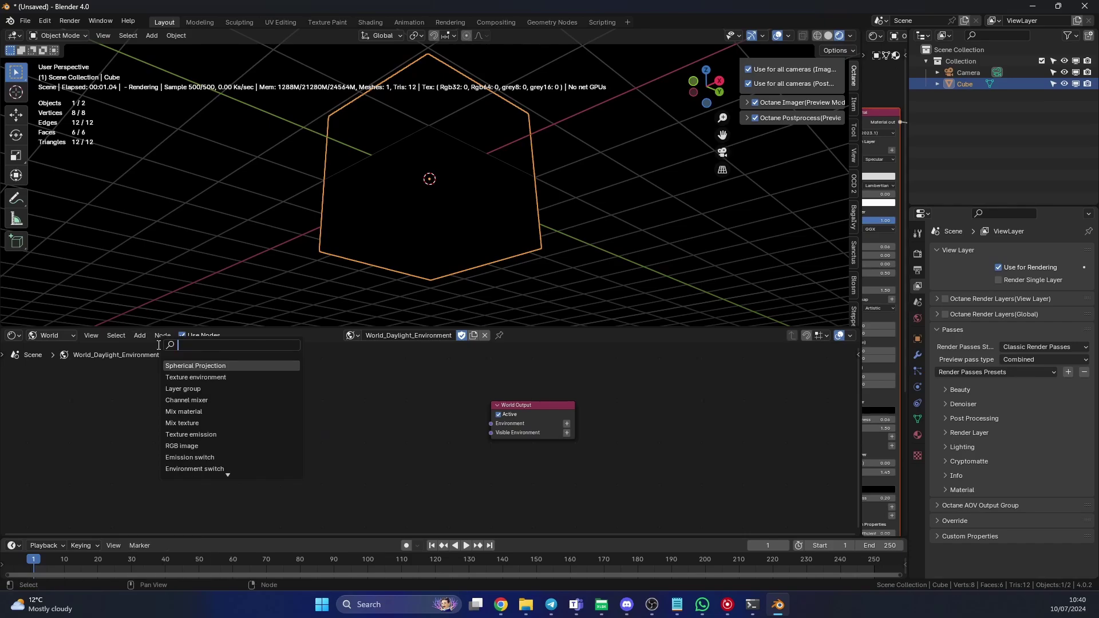
type("texture")
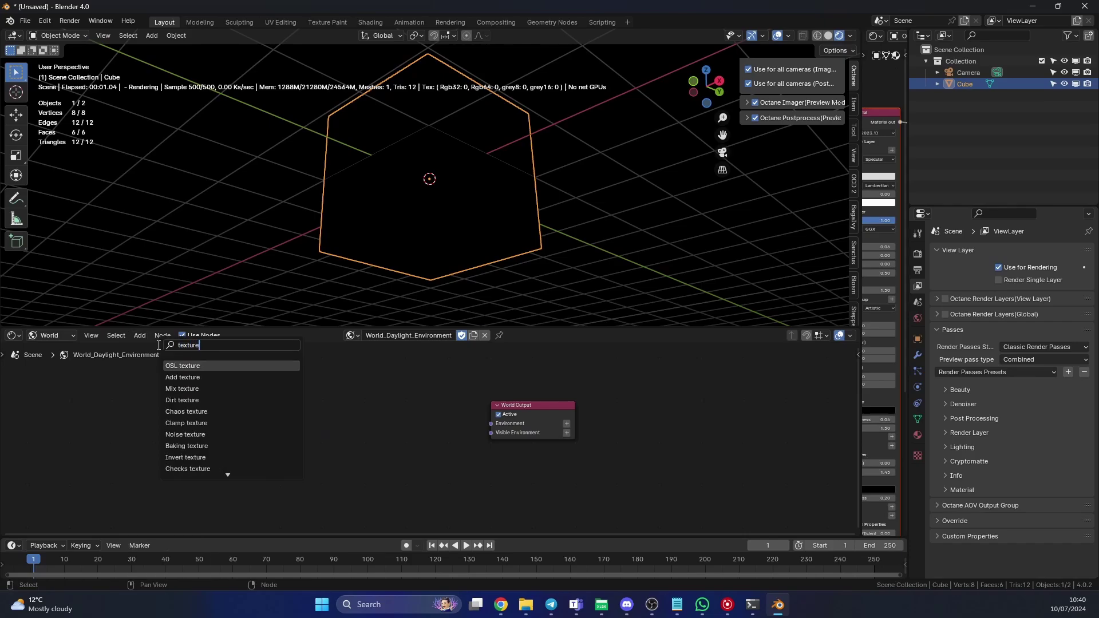
type(" env")
key("Return")
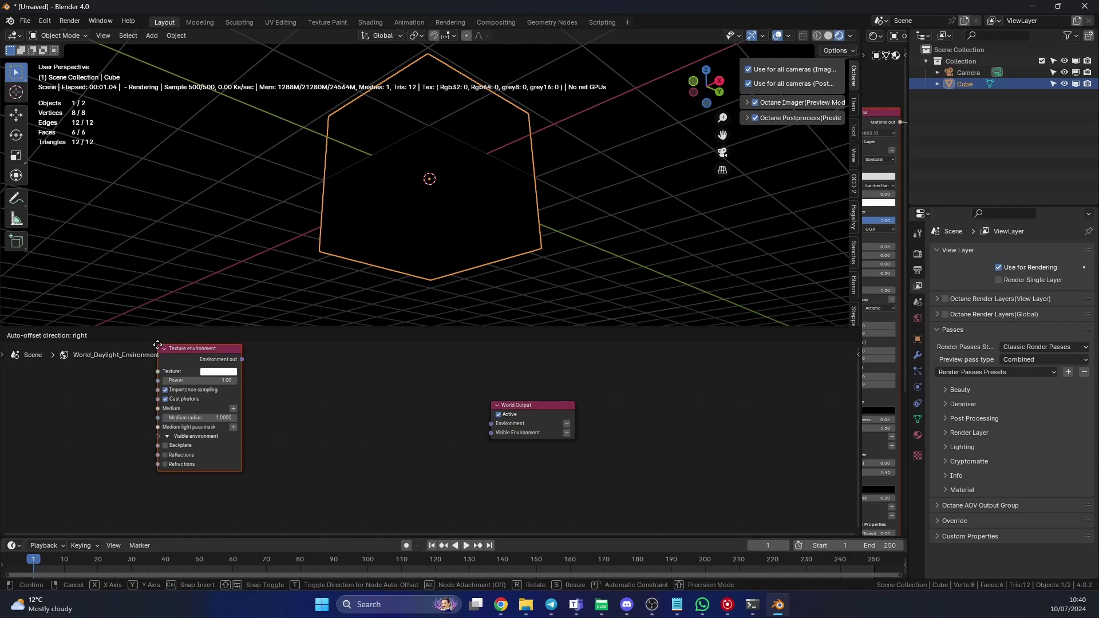
left_click(338, 379)
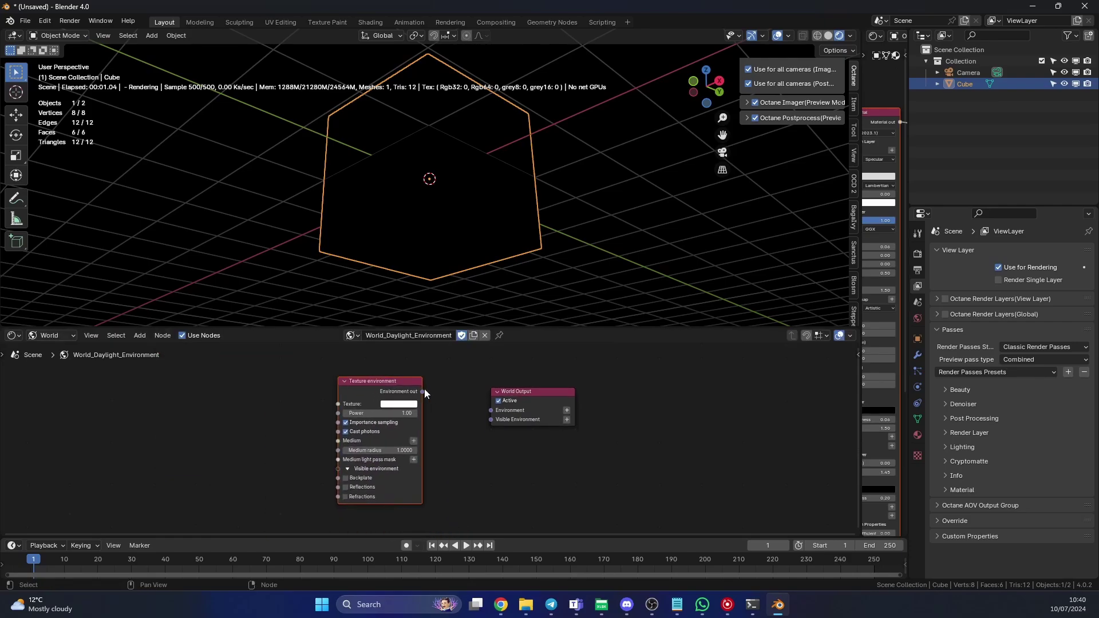
left_click_drag(423, 391, 490, 411)
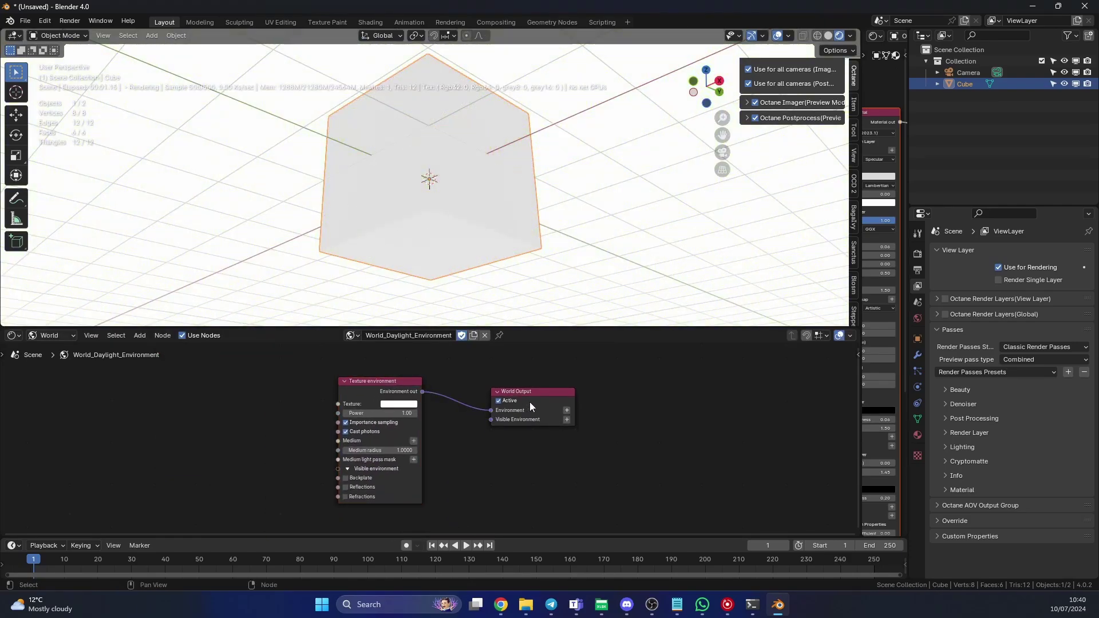
left_click(1058, 6)
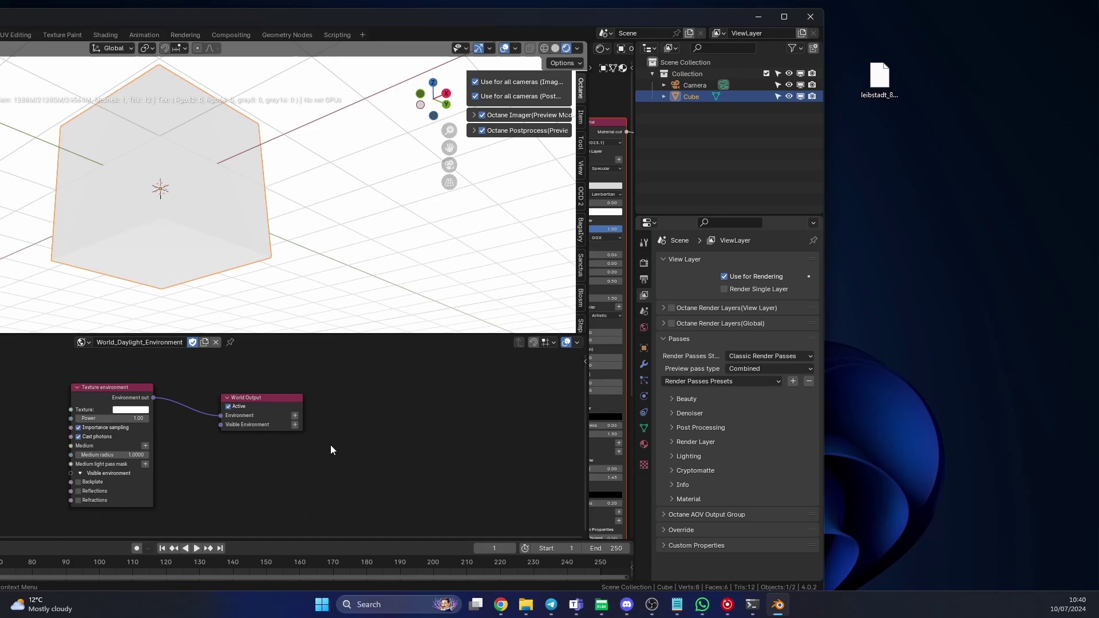
Step: Bring the desktop HDRI in as an RGB image node and connect it to the Texture environment's Texture input
left_click_drag(358, 445, 361, 446)
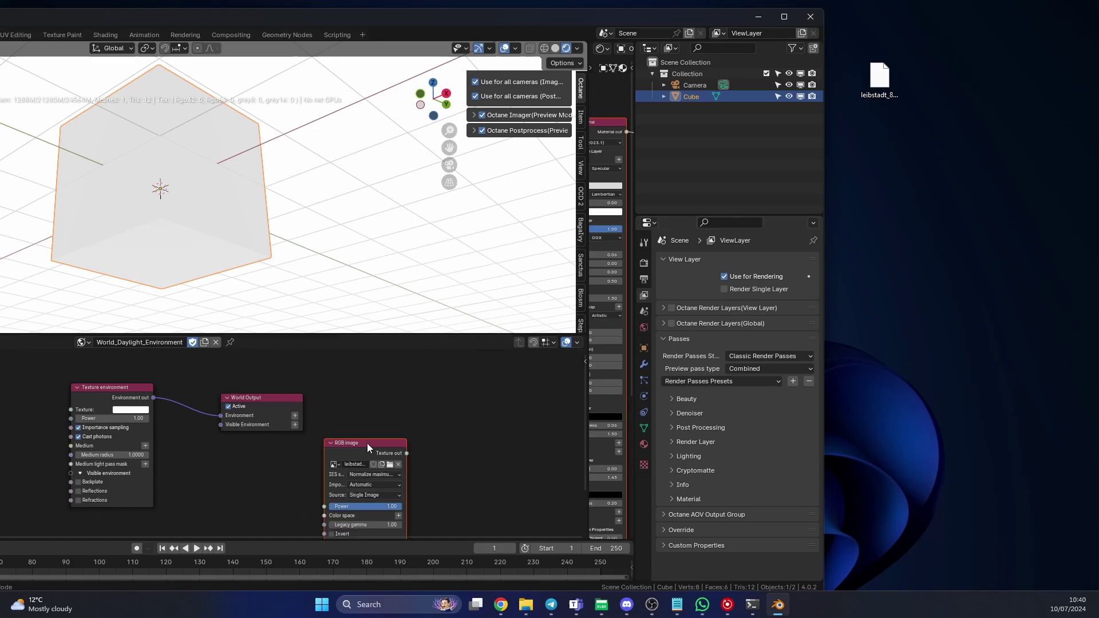
left_click(784, 16)
left_click_drag(627, 444, 183, 393)
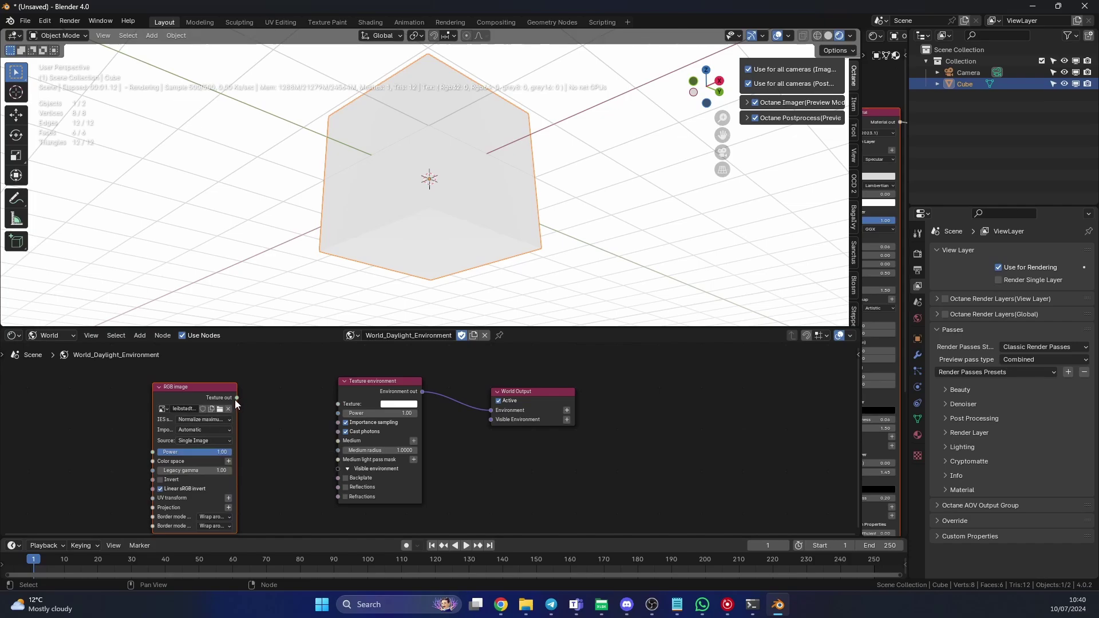
left_click_drag(236, 398, 338, 404)
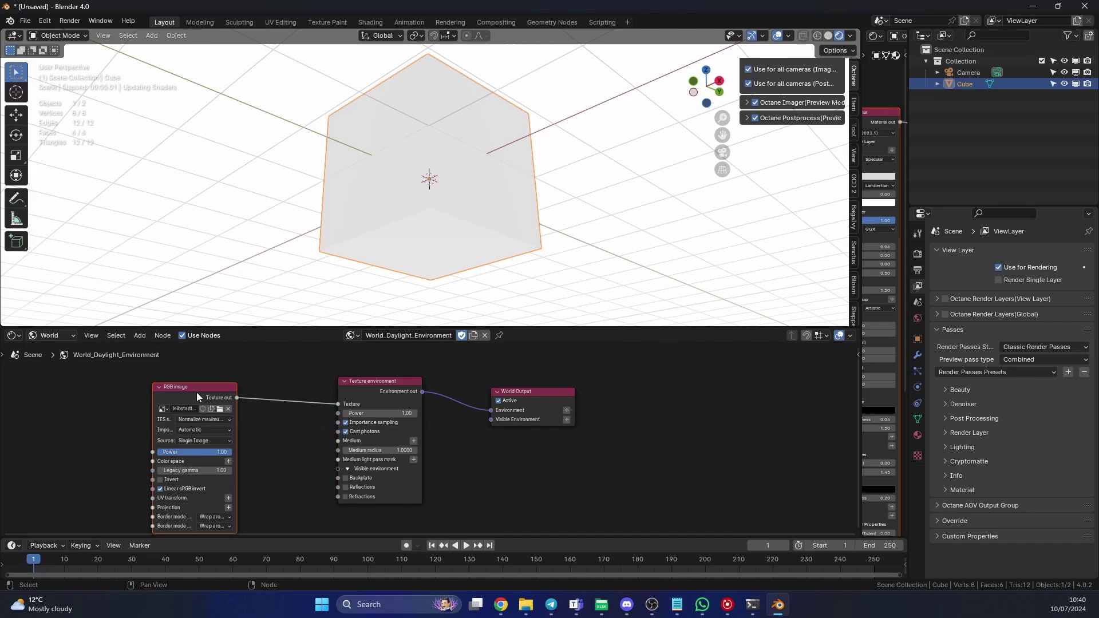
left_click_drag(197, 393, 269, 393)
middle_click_drag(372, 189, 407, 225)
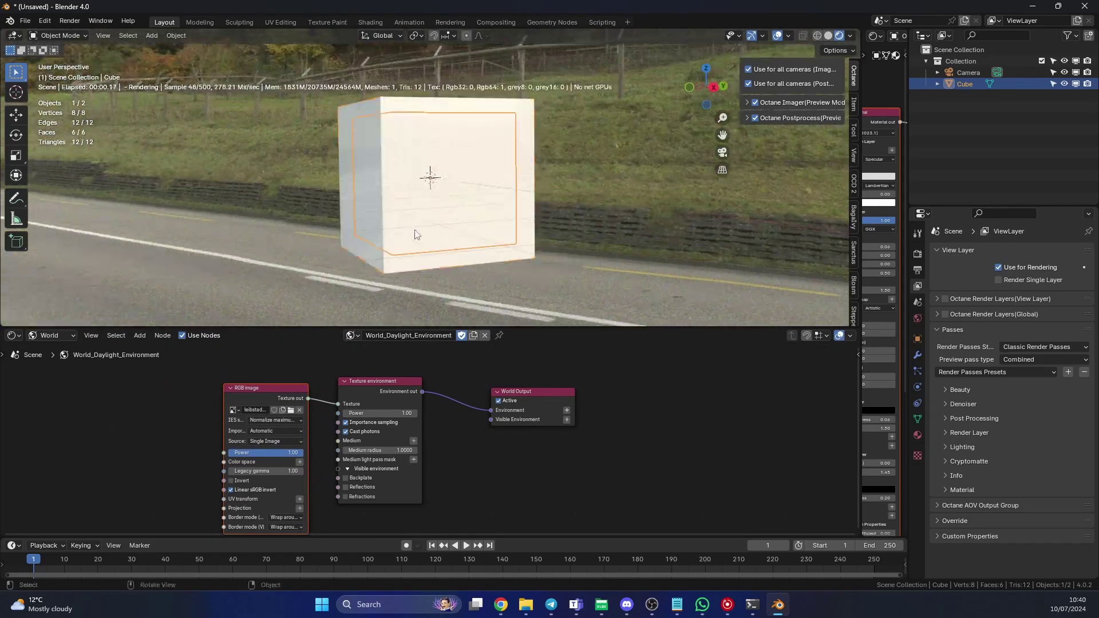
Step: Add a 3D transformation to the RGB image's UV transform and reset its rotation to 0
scroll(406, 225, "down", 3)
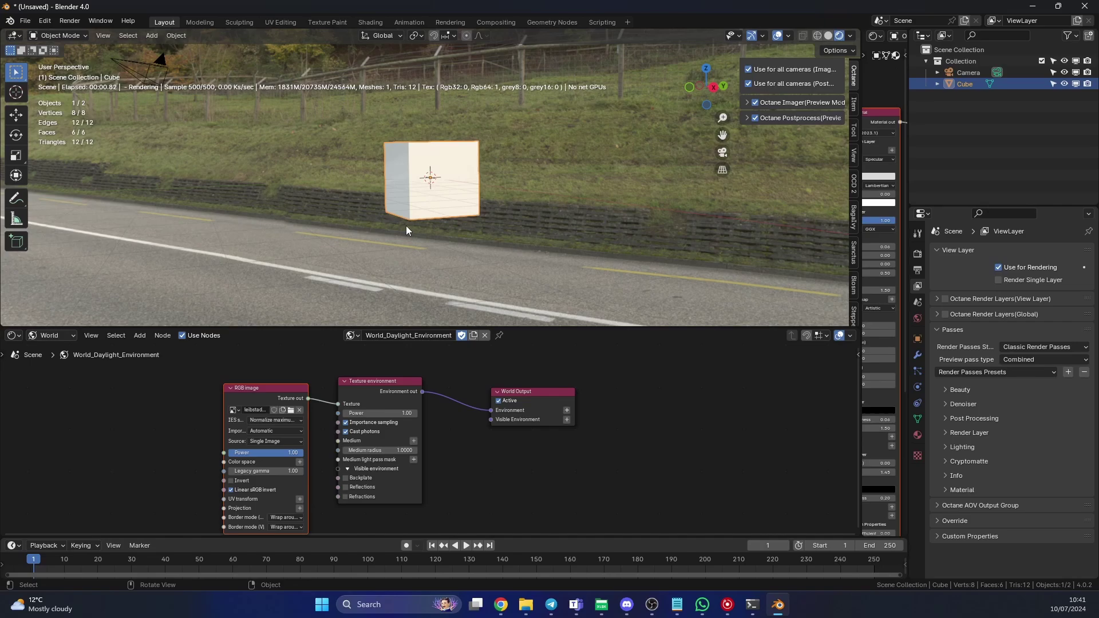
scroll(559, 438, "up", 4)
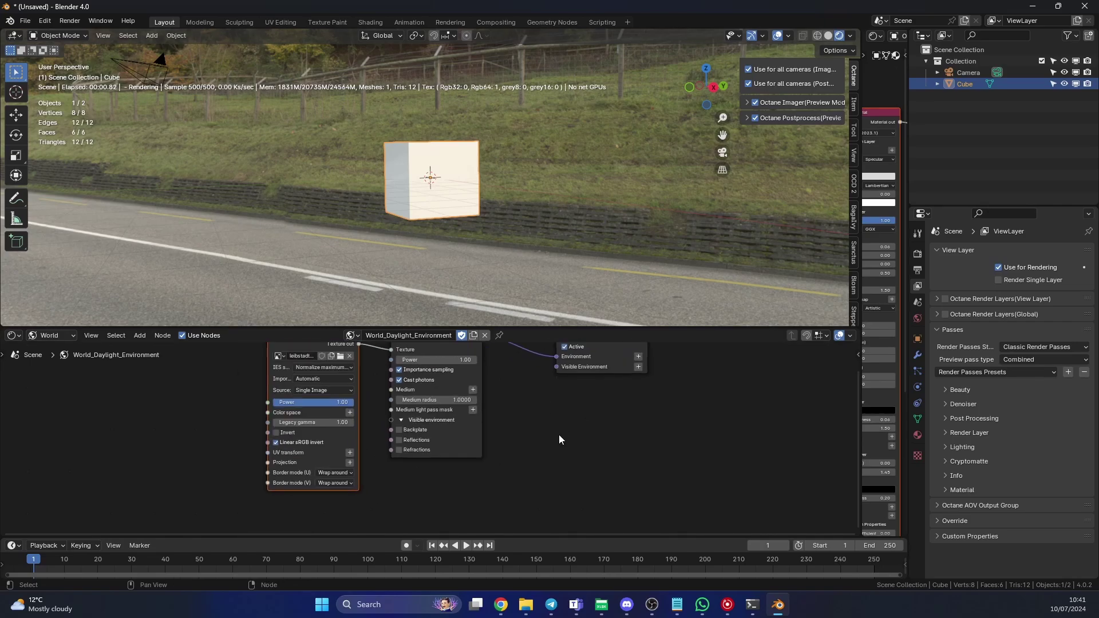
middle_click_drag(559, 440, 615, 456)
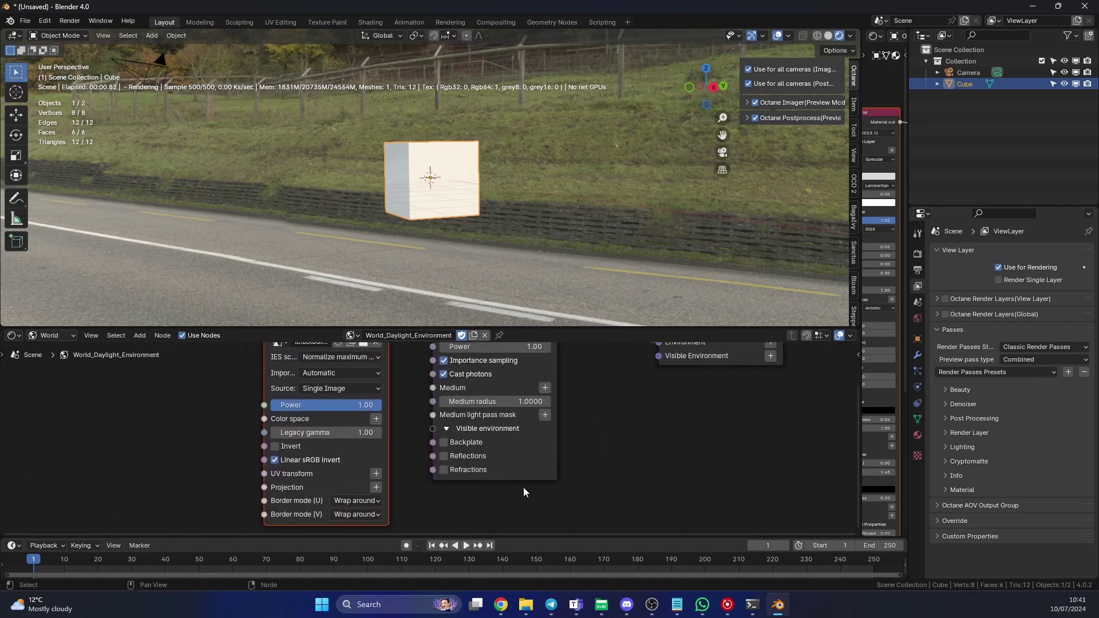
left_click(376, 473)
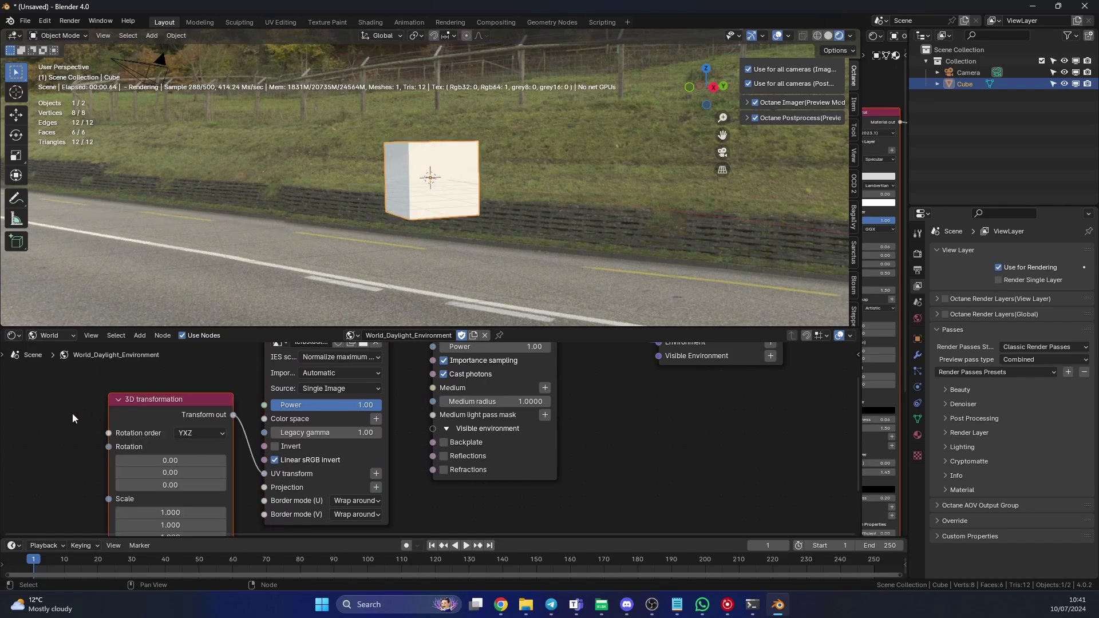
scroll(72, 413, "down", 1)
middle_click_drag(103, 428, 90, 418)
left_click_drag(177, 403, 104, 376)
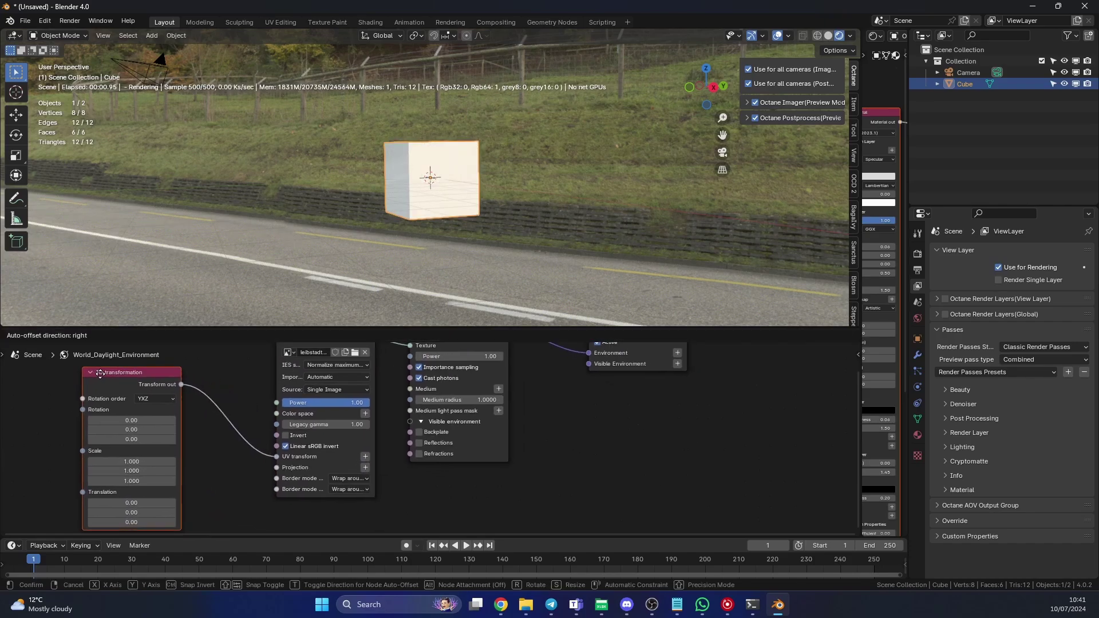
mouse_move(131, 413)
left_mouse_down()
mouse_move(155, 413)
mouse_move(115, 413)
mouse_move(125, 434)
left_mouse_up()
scroll(128, 427, "up", 1)
type("0")
key("Return")
Step: Set all three Translation values of the 3D transformation to 0
middle_click_drag(200, 449, 222, 414)
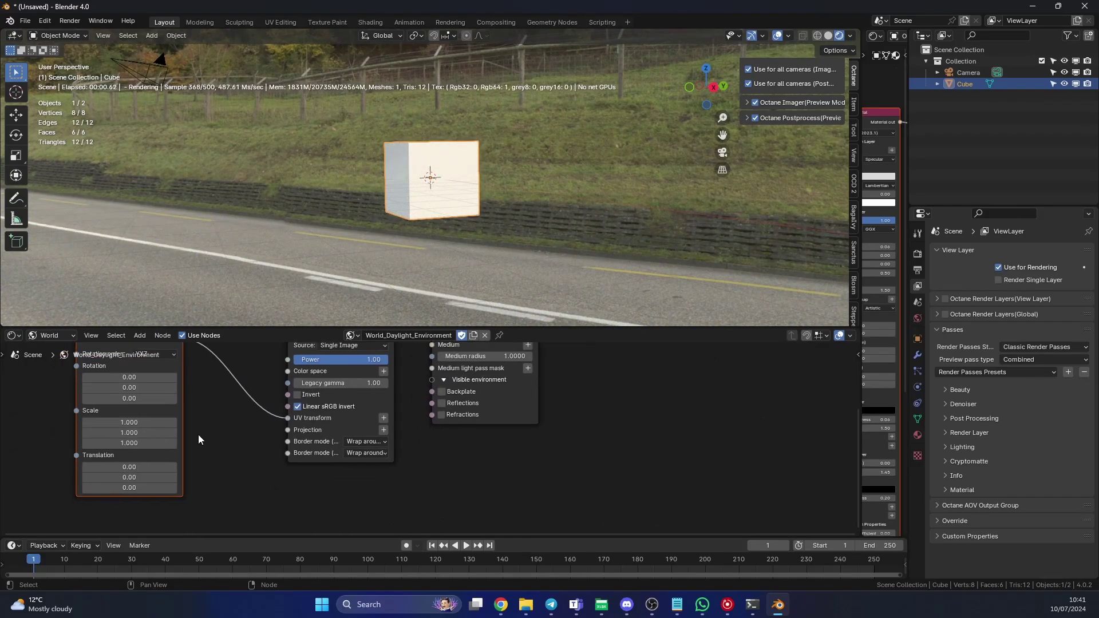
mouse_move(129, 467)
left_mouse_down()
mouse_move(138, 488)
mouse_move(110, 488)
mouse_move(134, 469)
left_mouse_up()
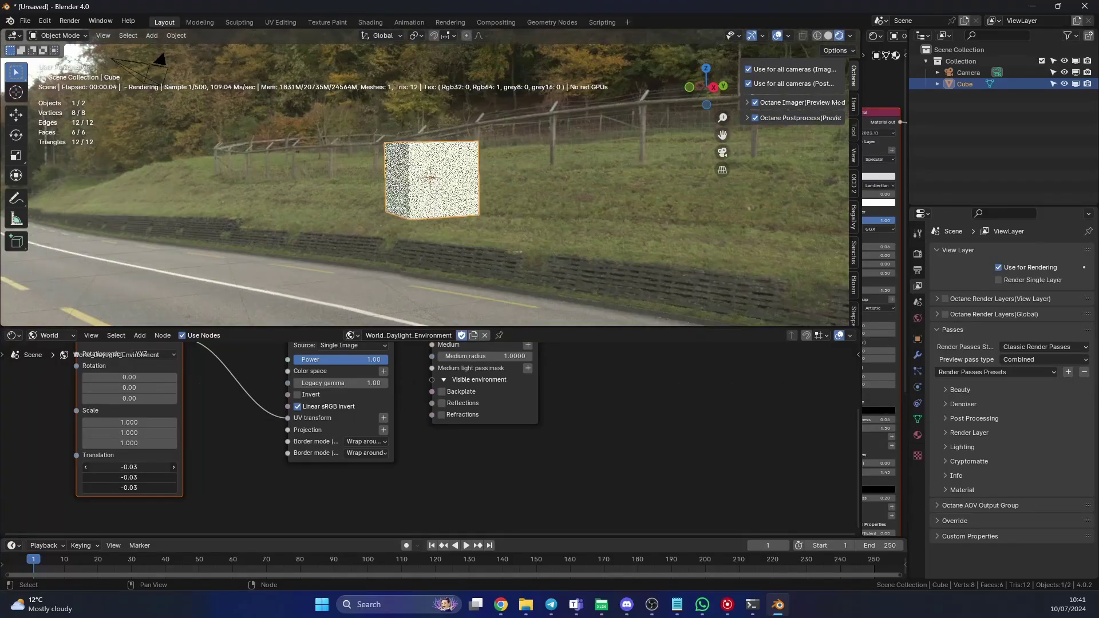
left_click(138, 468)
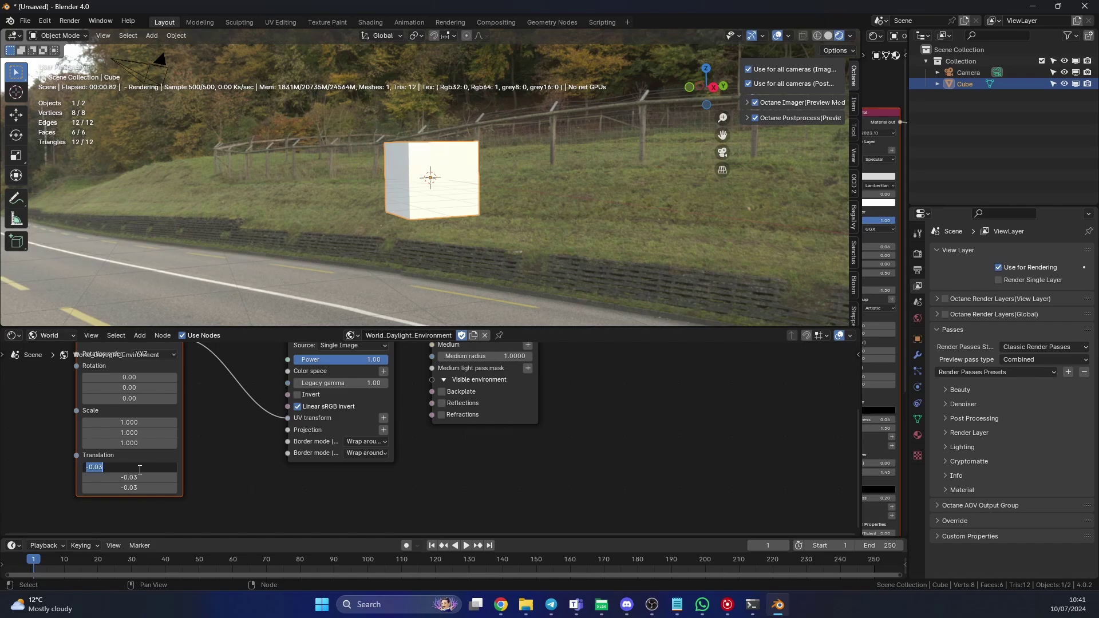
type("0")
key("Tab")
type("0")
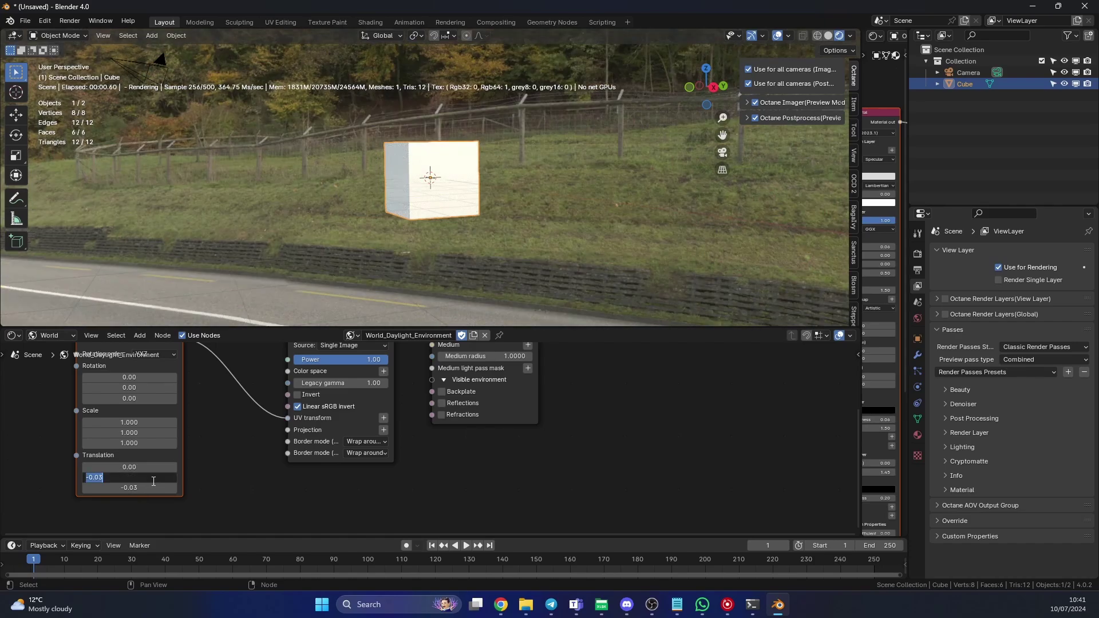
key("Tab")
type("0")
key("Return")
scroll(242, 497, "down", 1)
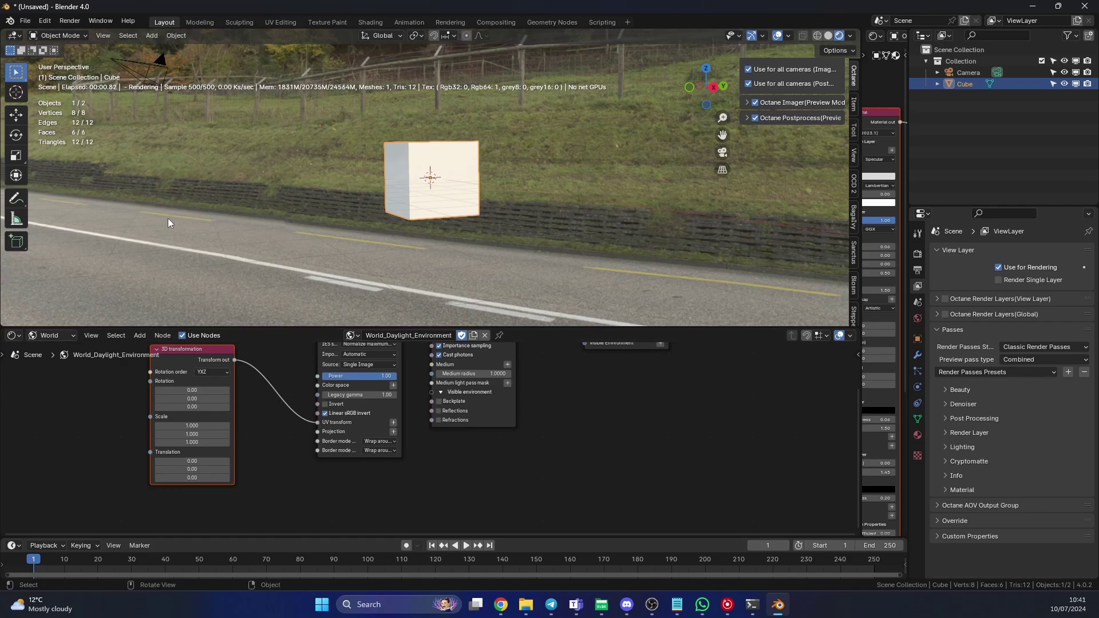
Step: Add a Spherical Projection node and connect it to the RGB image's Projection input
left_click(141, 336)
left_click(151, 350)
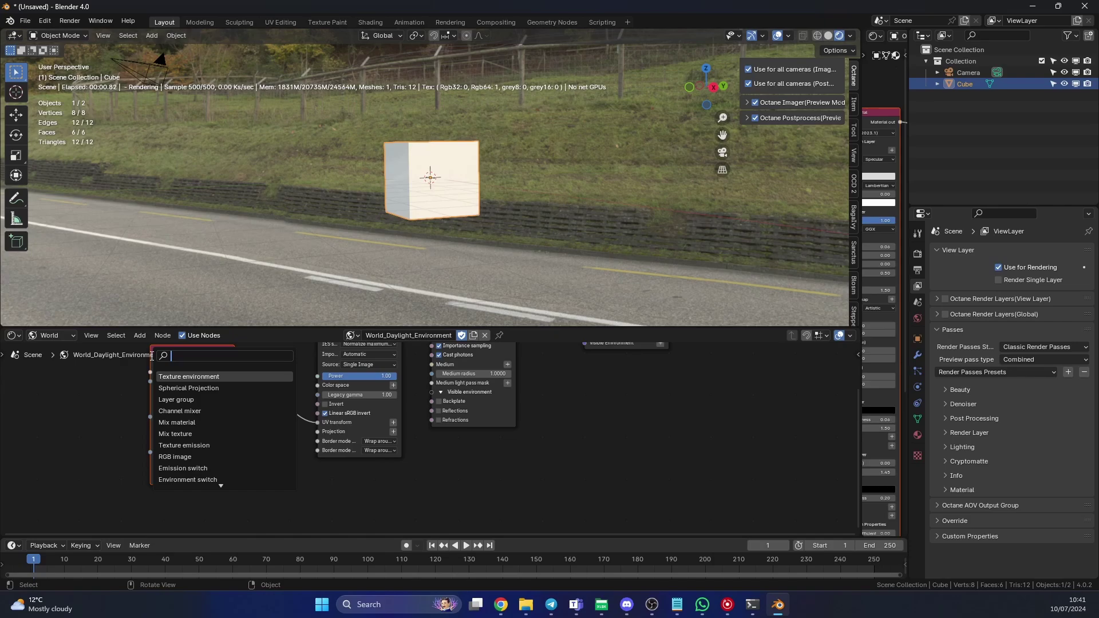
type("spheri")
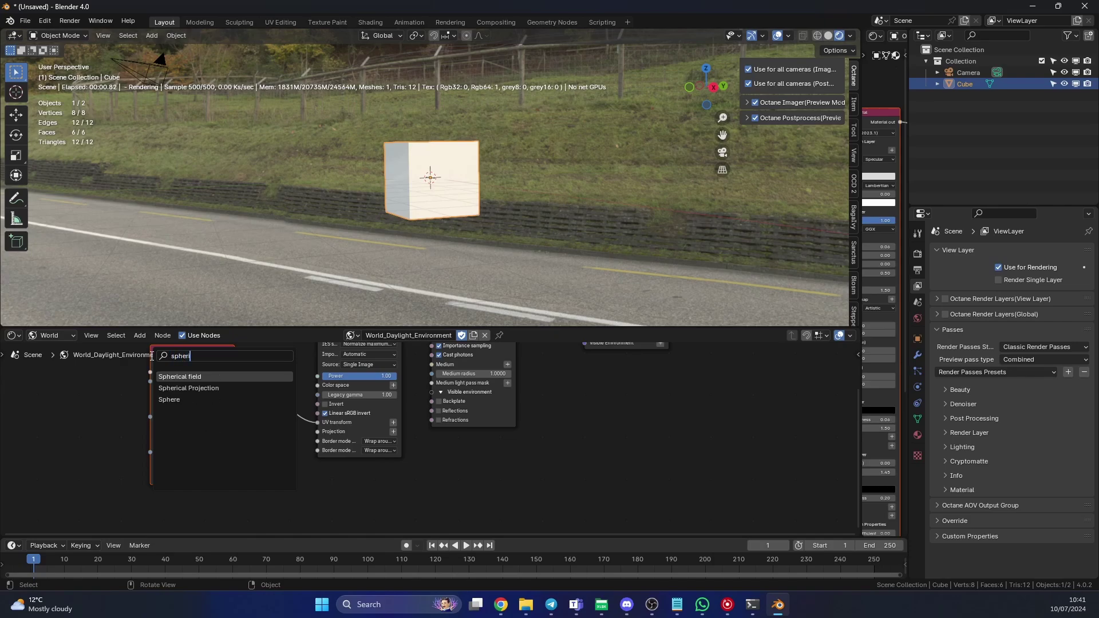
key("Down")
key("Return")
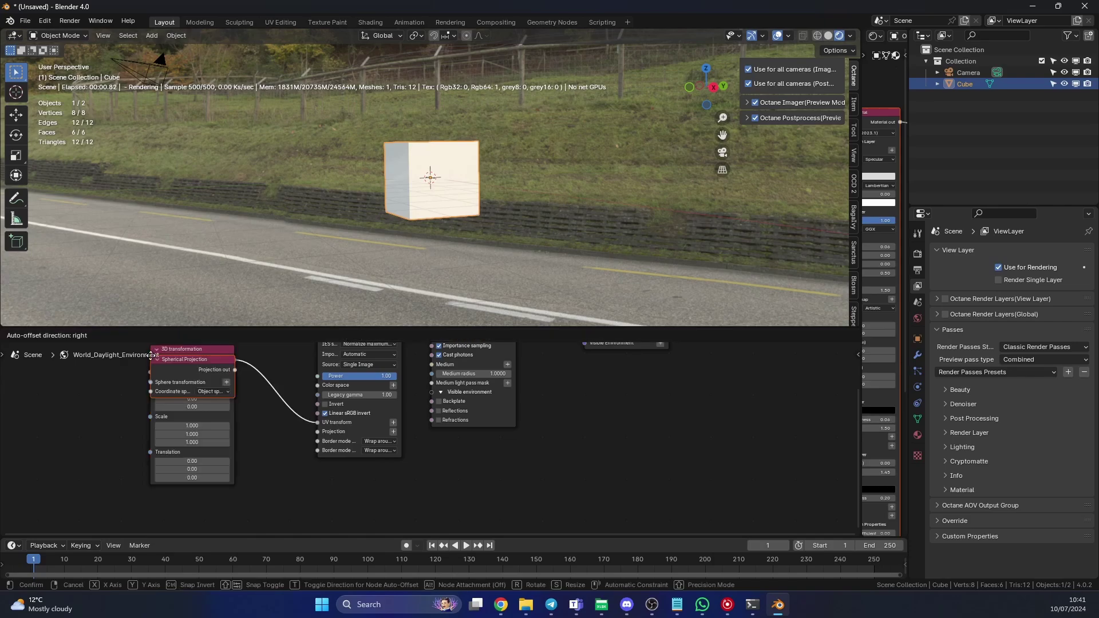
left_click(361, 487)
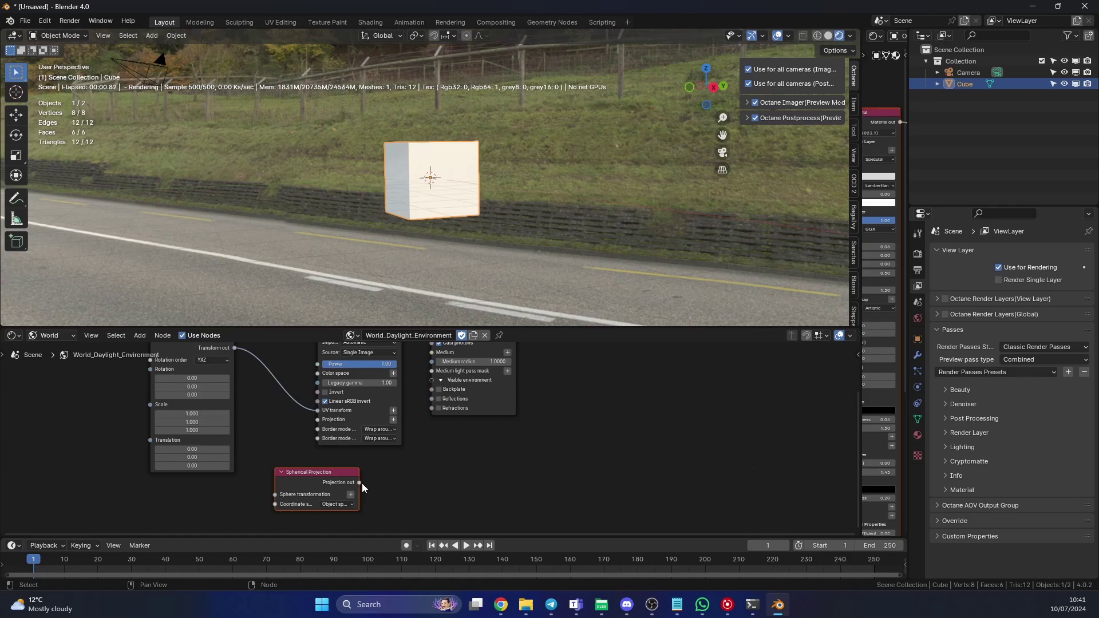
left_click_drag(363, 488, 295, 489)
Step: Drive the Sphere transformation with the 3D transformation, rotate it to 1.30 and 21.90, and arrange the nodes
scroll(308, 408, "left", 2, "ctrl")
middle_click_drag(311, 410, 304, 434)
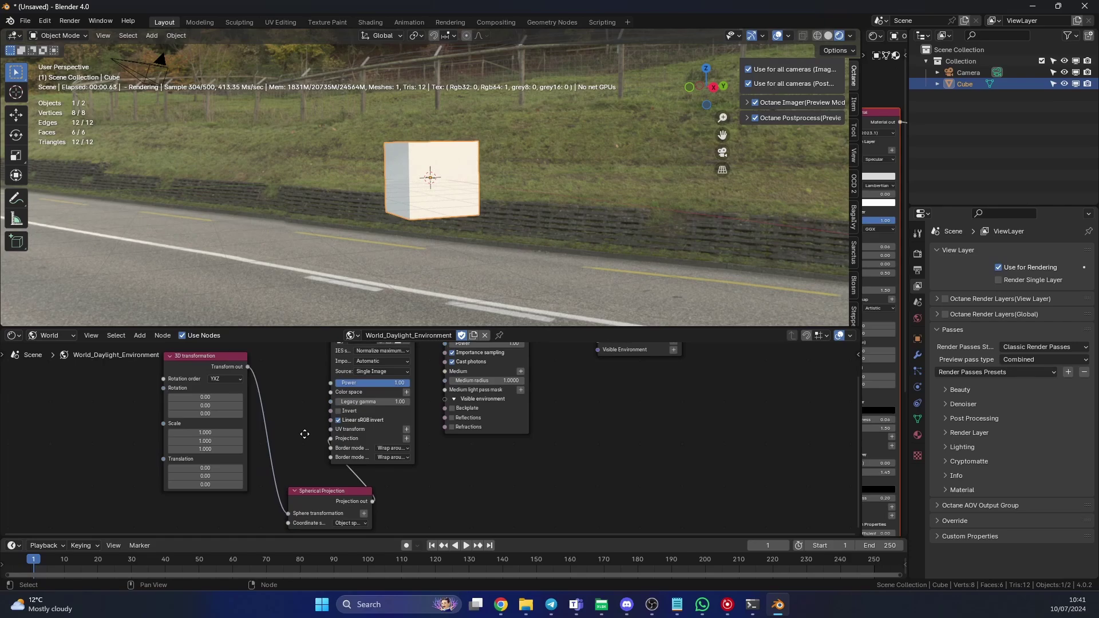
left_click_drag(205, 397, 234, 405)
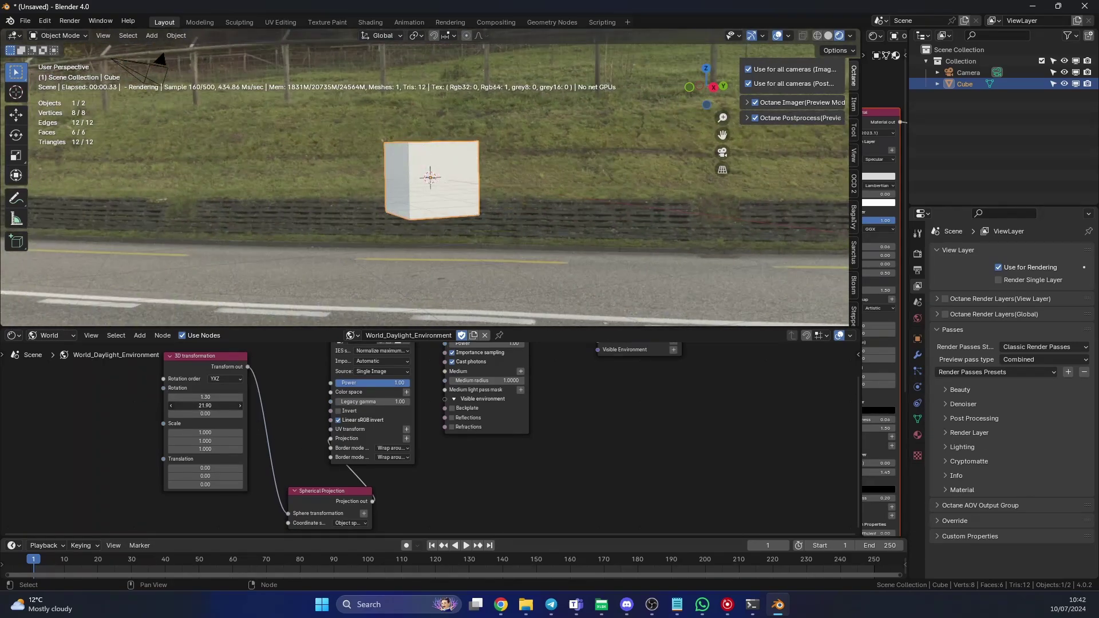
left_click_drag(321, 494, 293, 458)
scroll(589, 493, "down", 2)
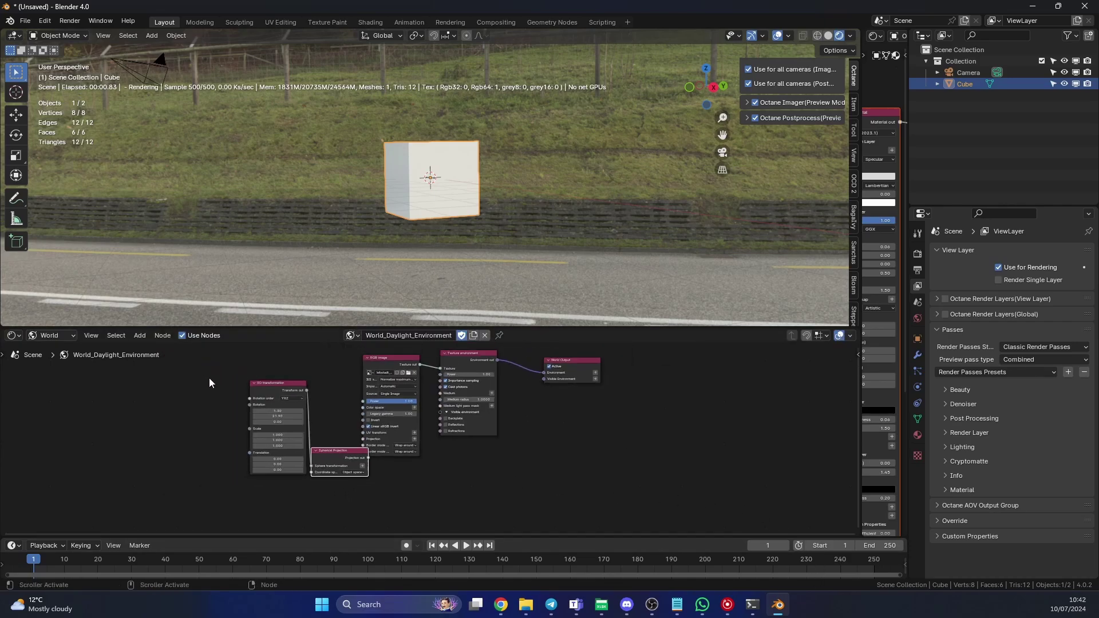
left_click_drag(260, 389, 216, 388)
left_click_drag(333, 458, 308, 405)
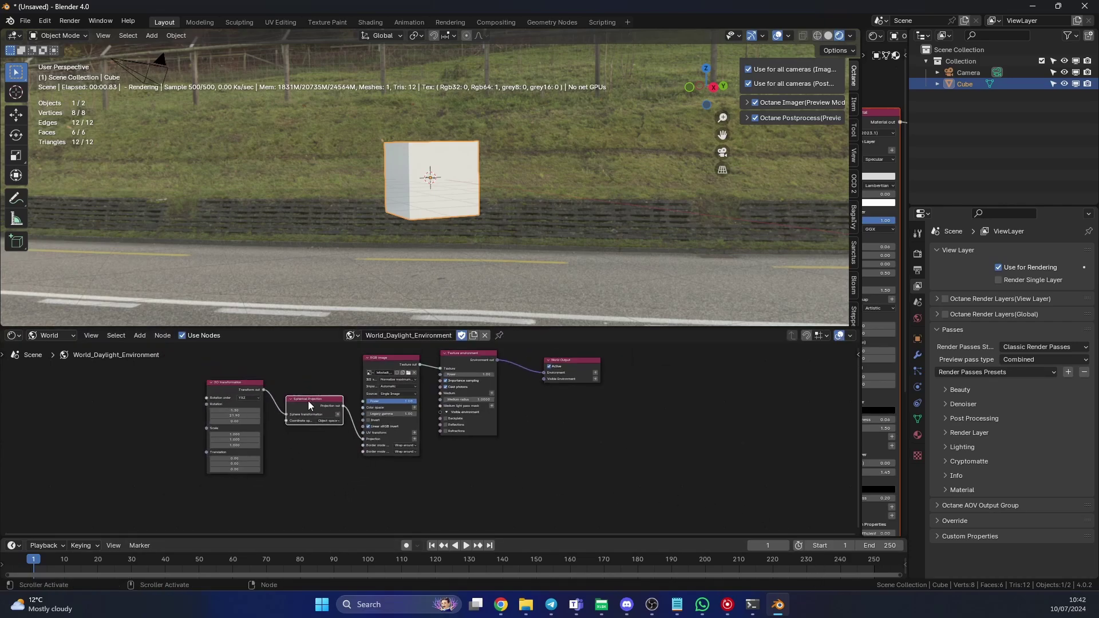
key("ctrl+space")
Step: Review the image-fed Texture environment on the World Output's Environment input, with Visible Environment left empty
scroll(563, 443, "up", 2)
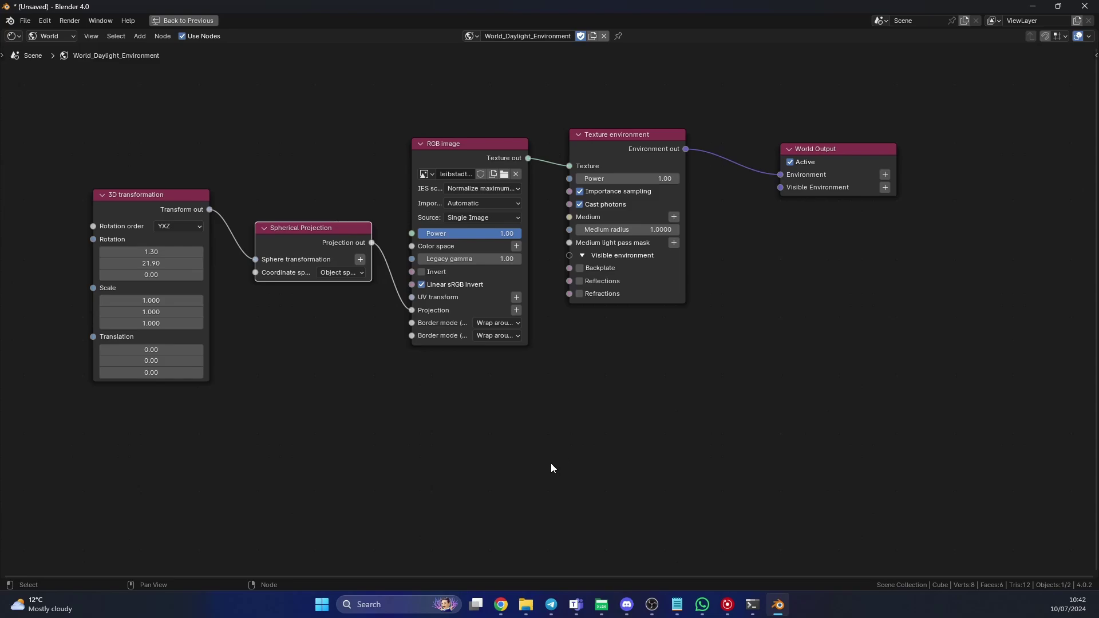
key("ctrl+space")
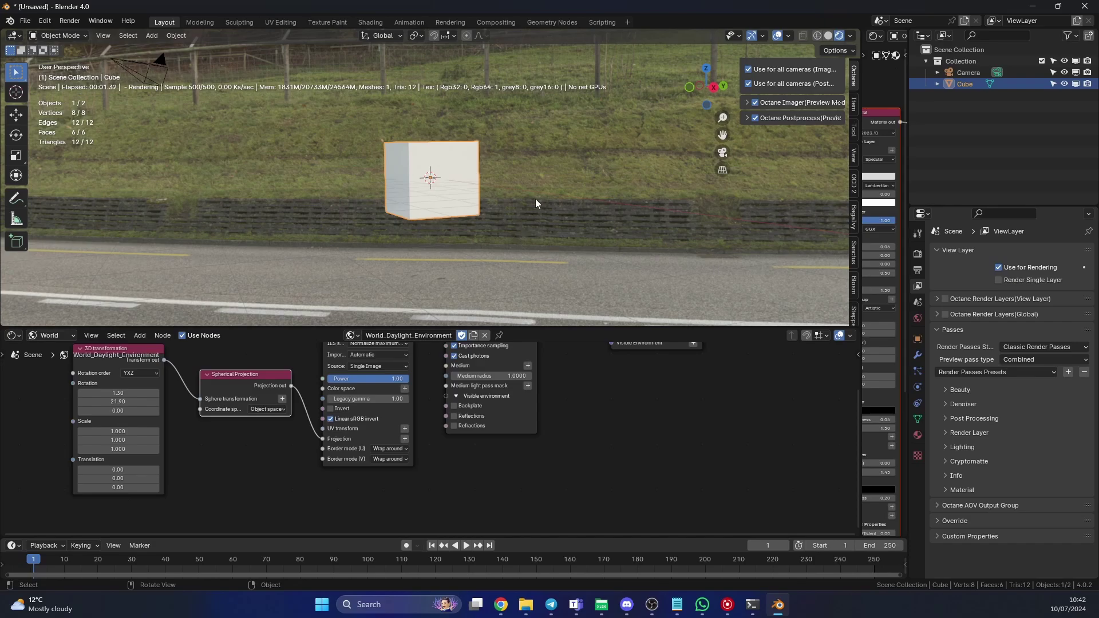
middle_click_drag(627, 352, 587, 405)
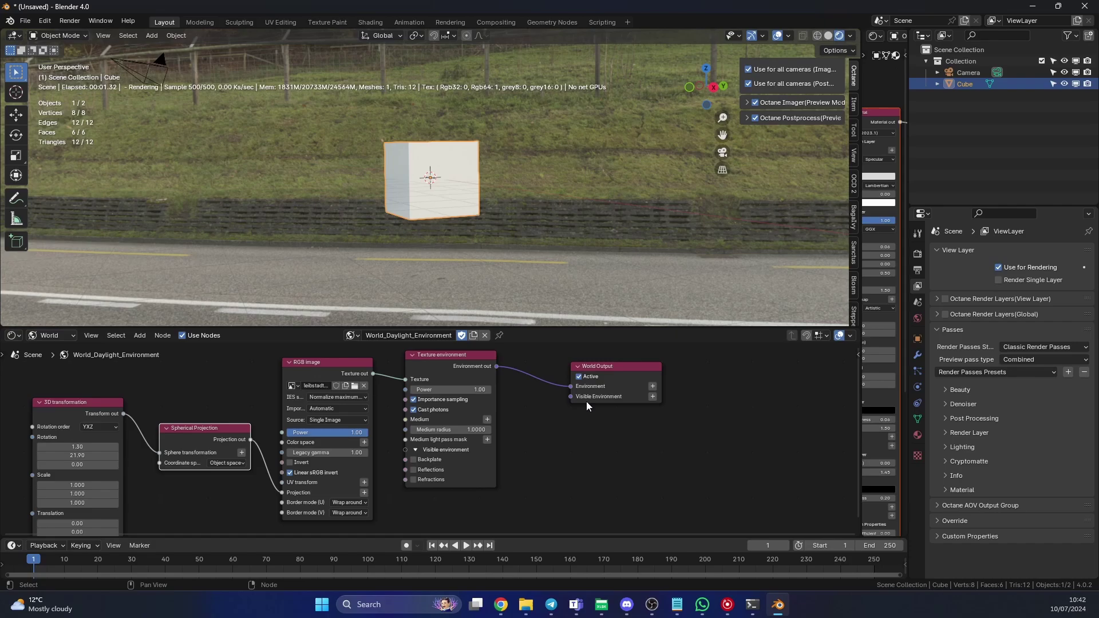
Step: Add a second Texture environment on the Visible Environment input and darken its texture colour to near-black (0.007)
left_click(652, 397)
mouse_move(651, 399)
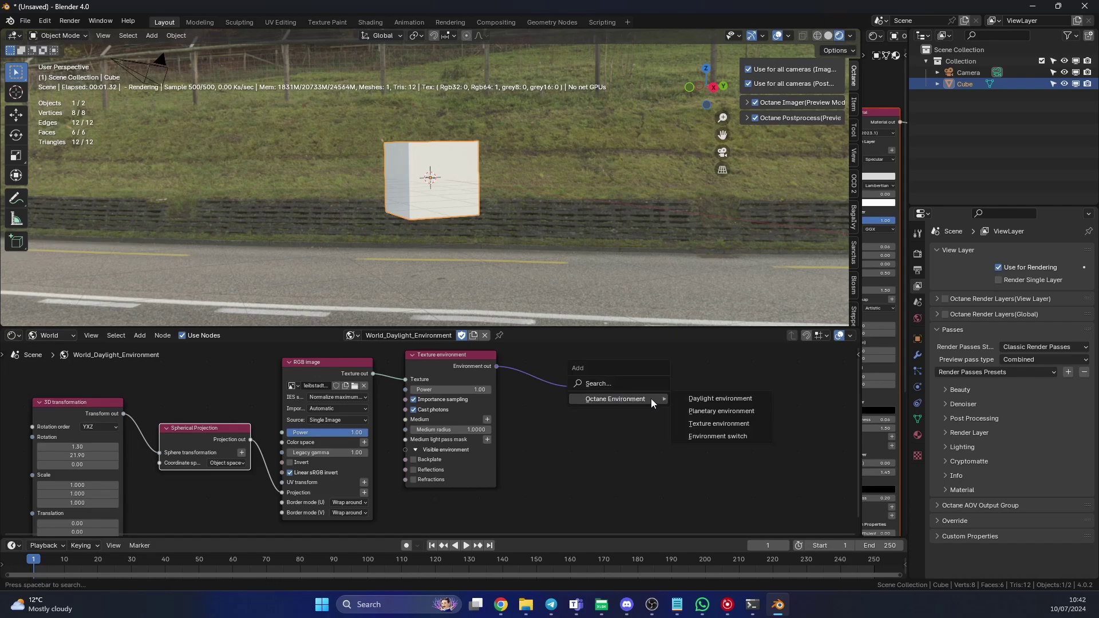
left_click(712, 423)
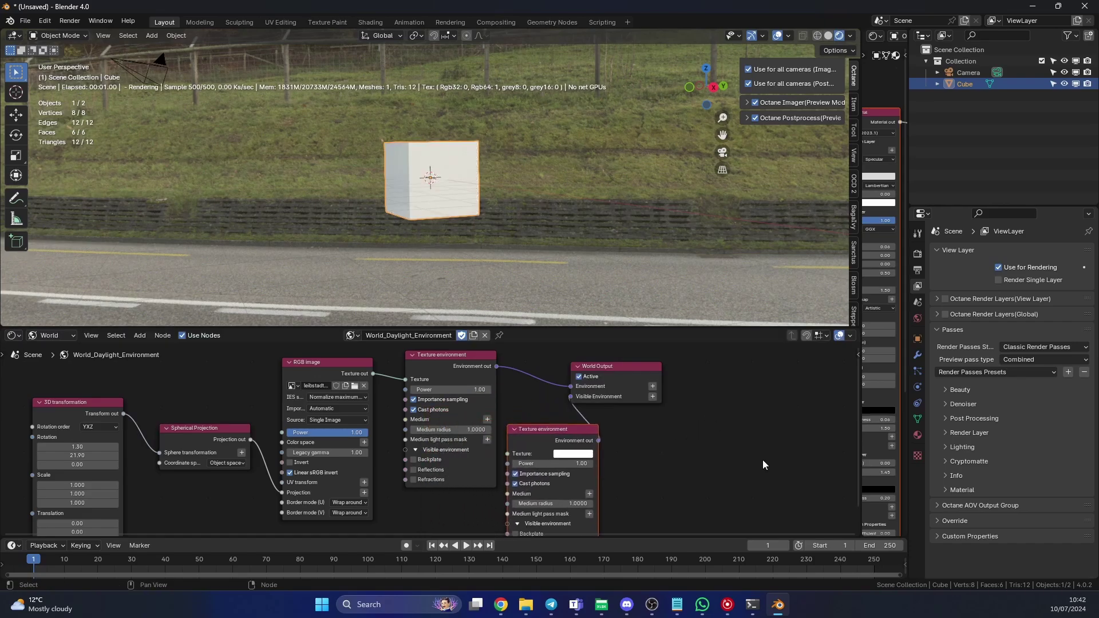
left_click(581, 453)
left_click_drag(645, 347, 672, 400)
middle_click_drag(717, 452, 707, 408)
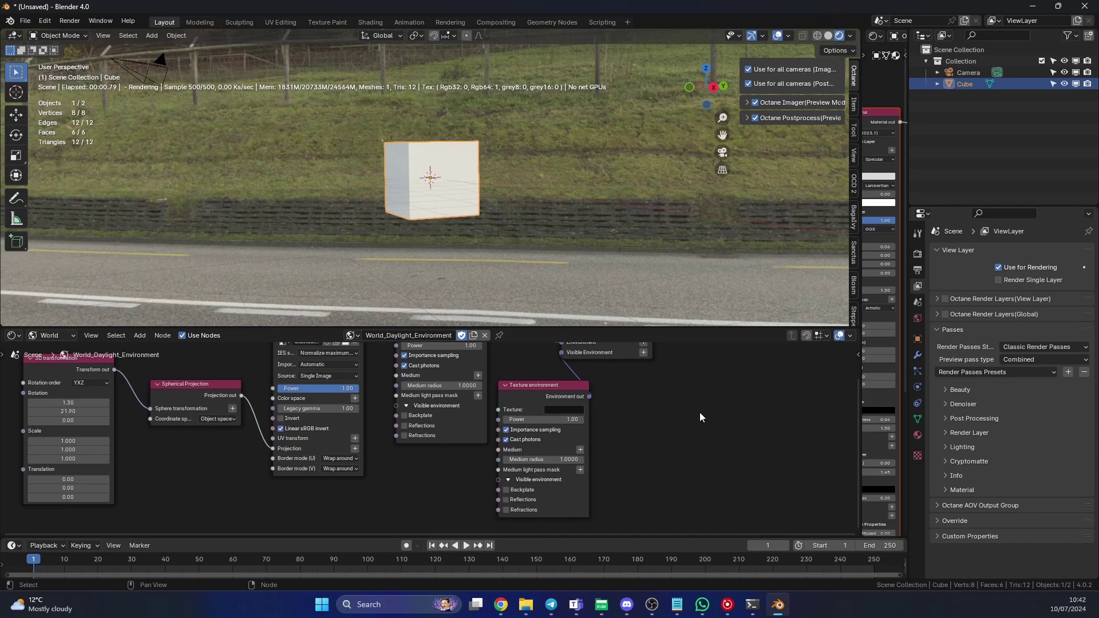
scroll(687, 424, "up", 2)
middle_click_drag(689, 449, 630, 387)
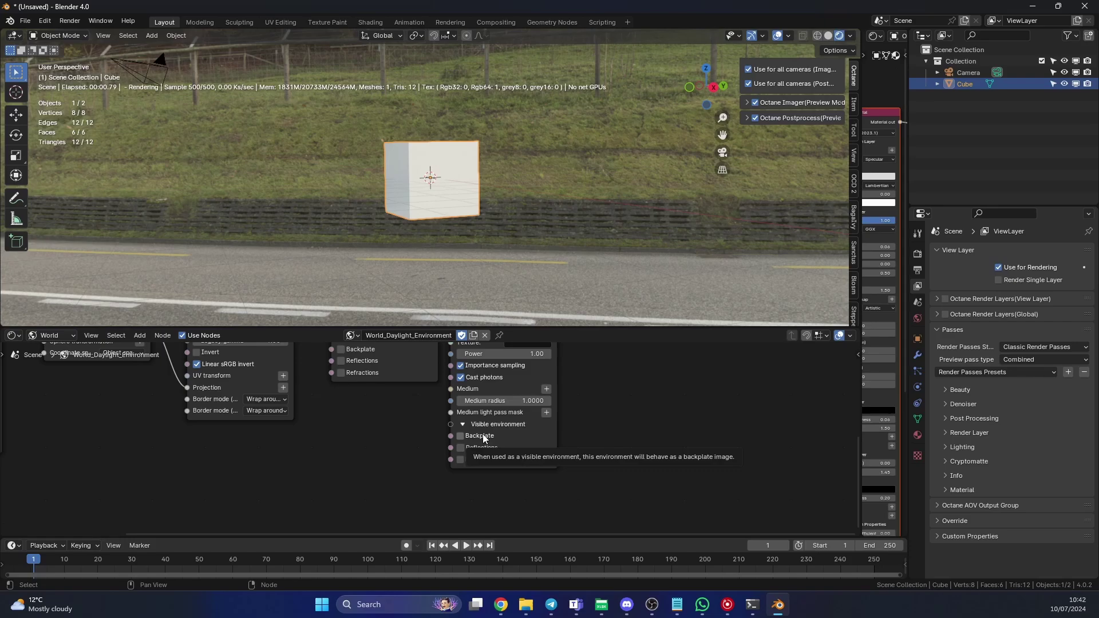
Step: Enable Backplate on the near-black visible Texture environment and frame the whole node graph
left_click(462, 437)
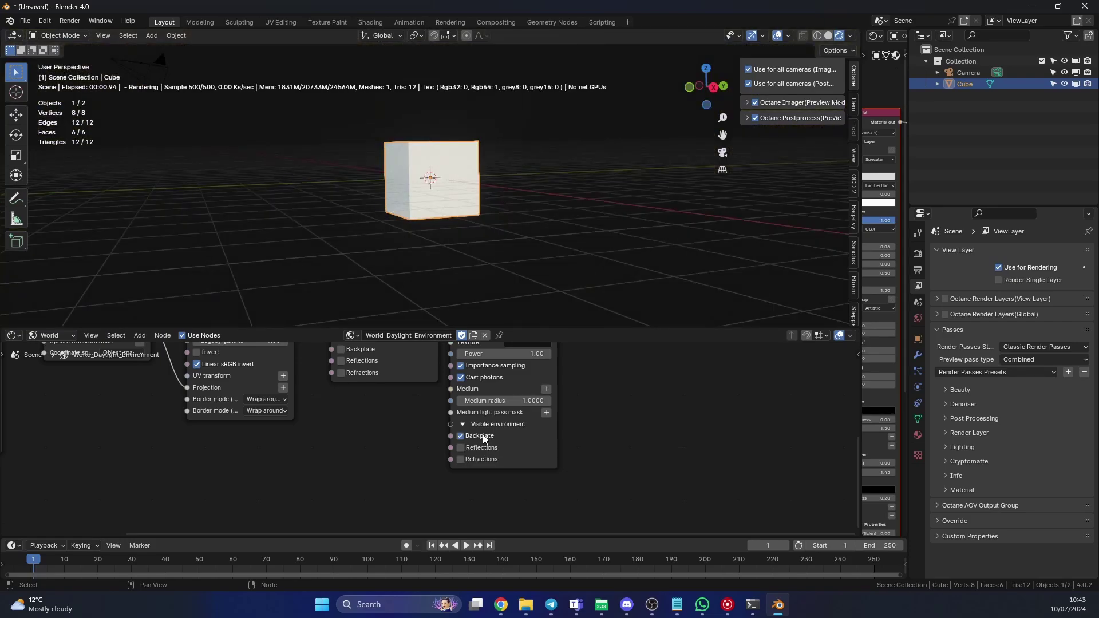
scroll(321, 399, "down", 2)
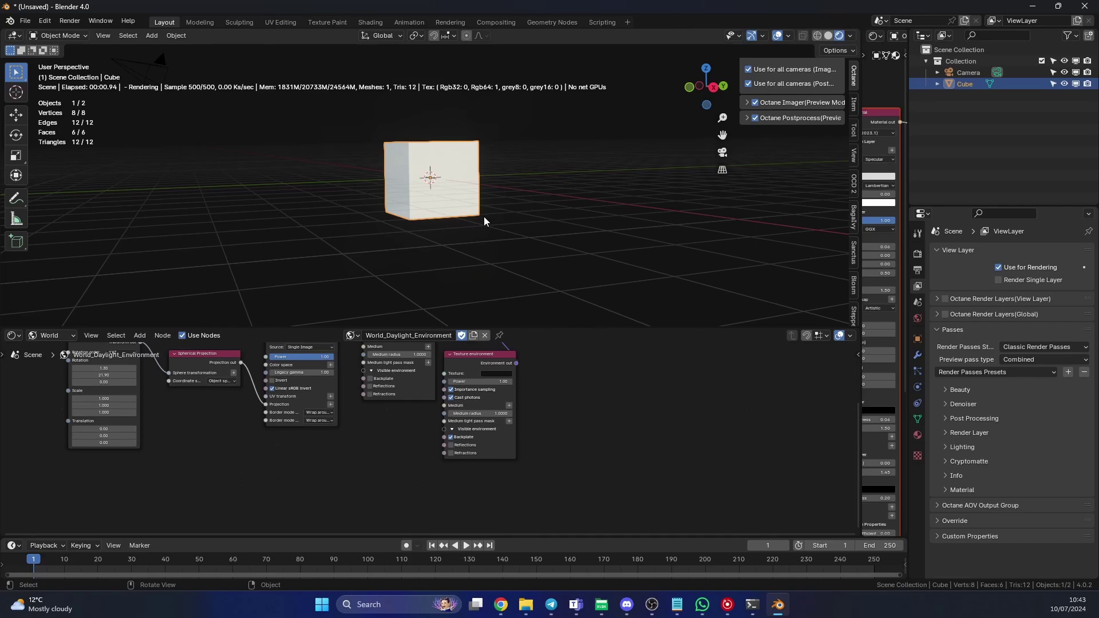
scroll(524, 361, "up", 1)
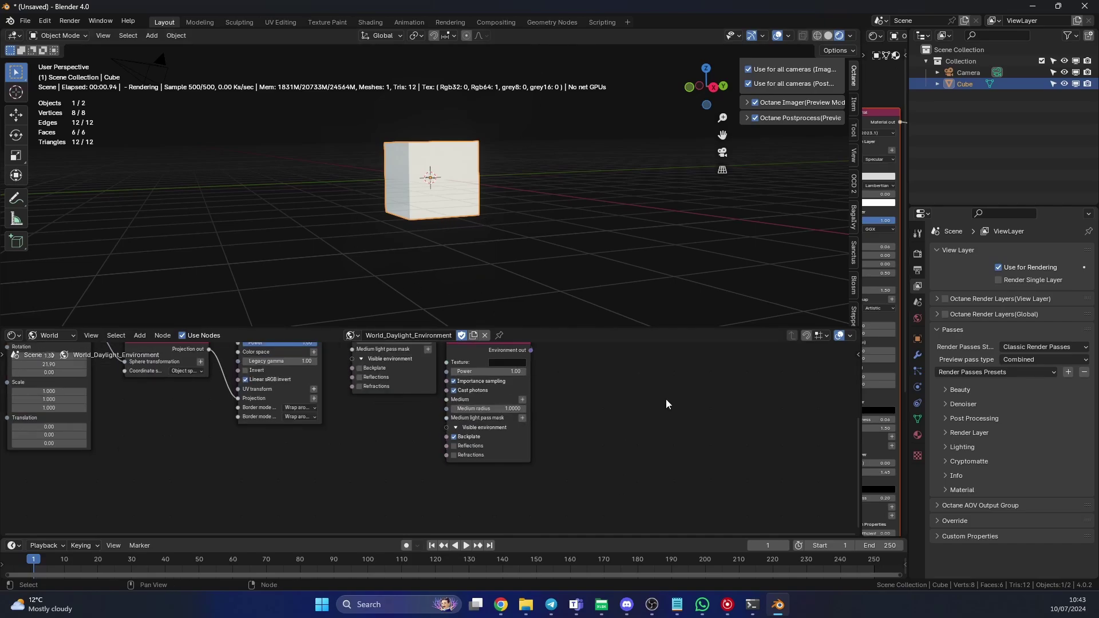
scroll(666, 404, "up", 2)
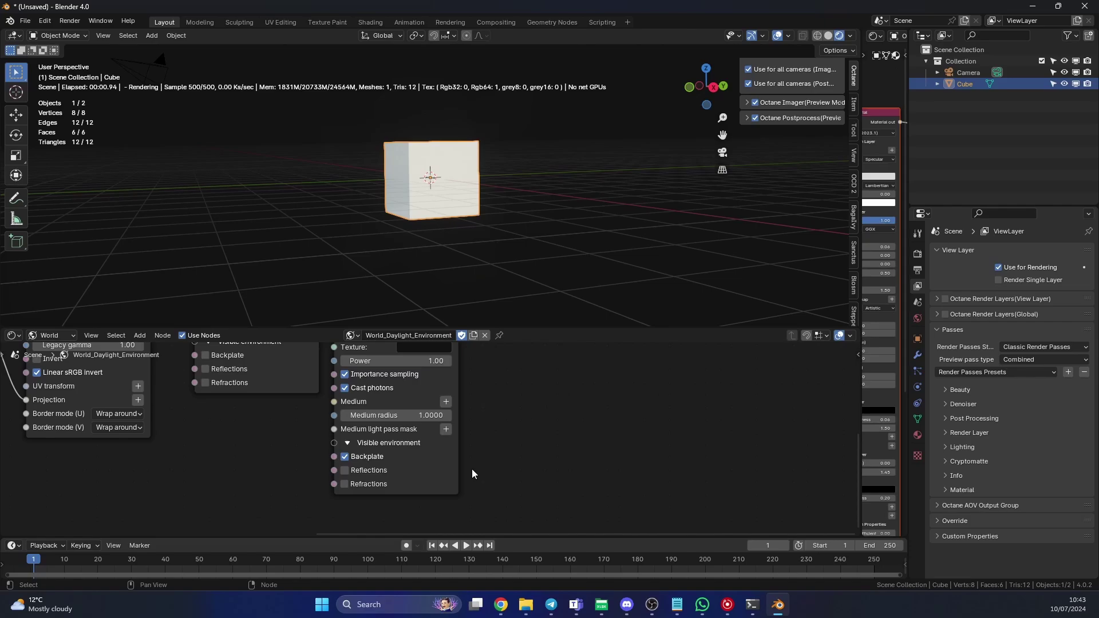
scroll(473, 469, "down", 2)
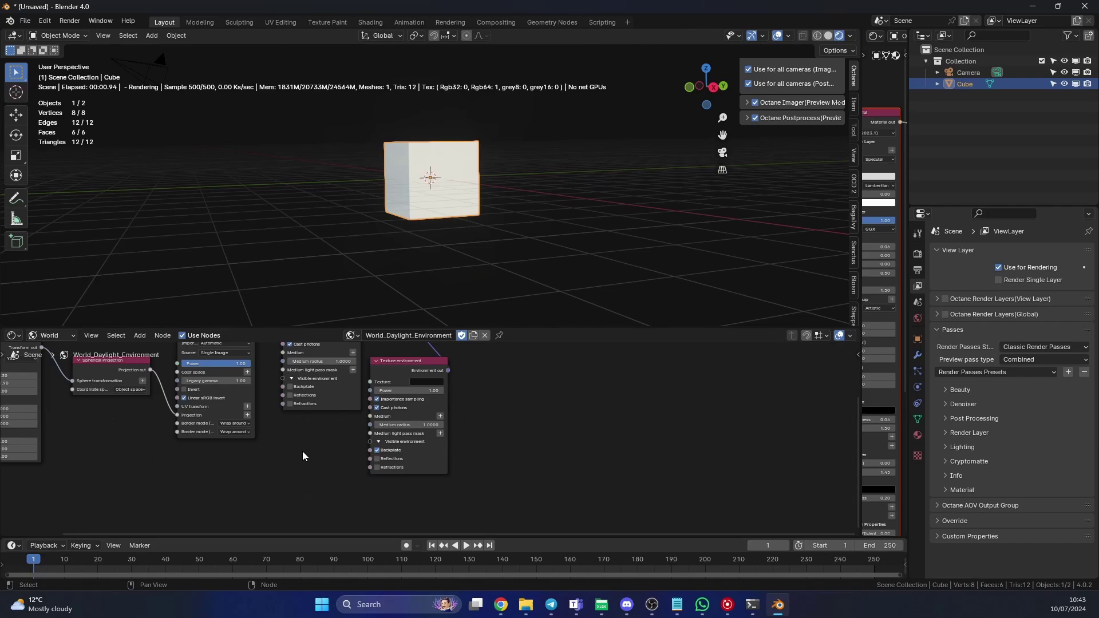
key("Home")
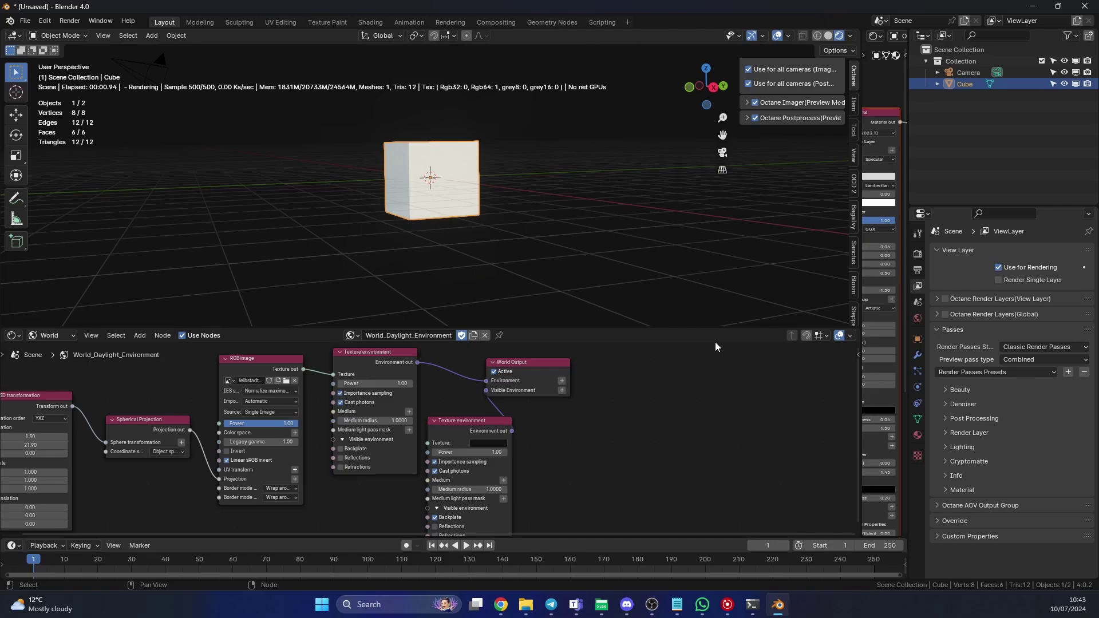
Step: Expand the World Environment settings and try a Planetary environment, adjusting its sun direction
left_click(918, 320)
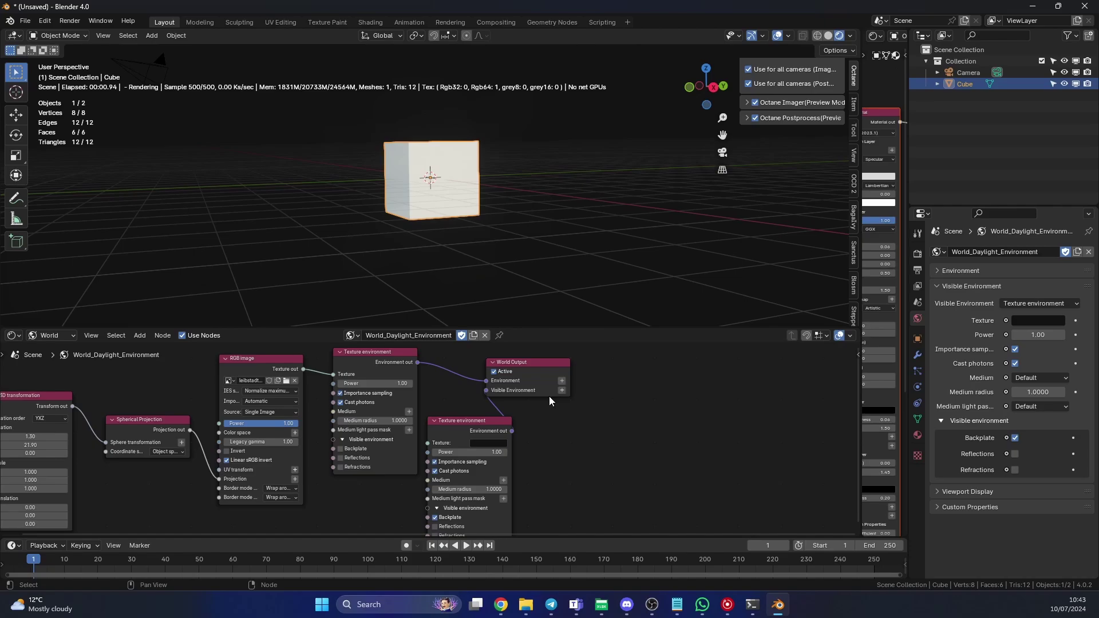
left_click(959, 273)
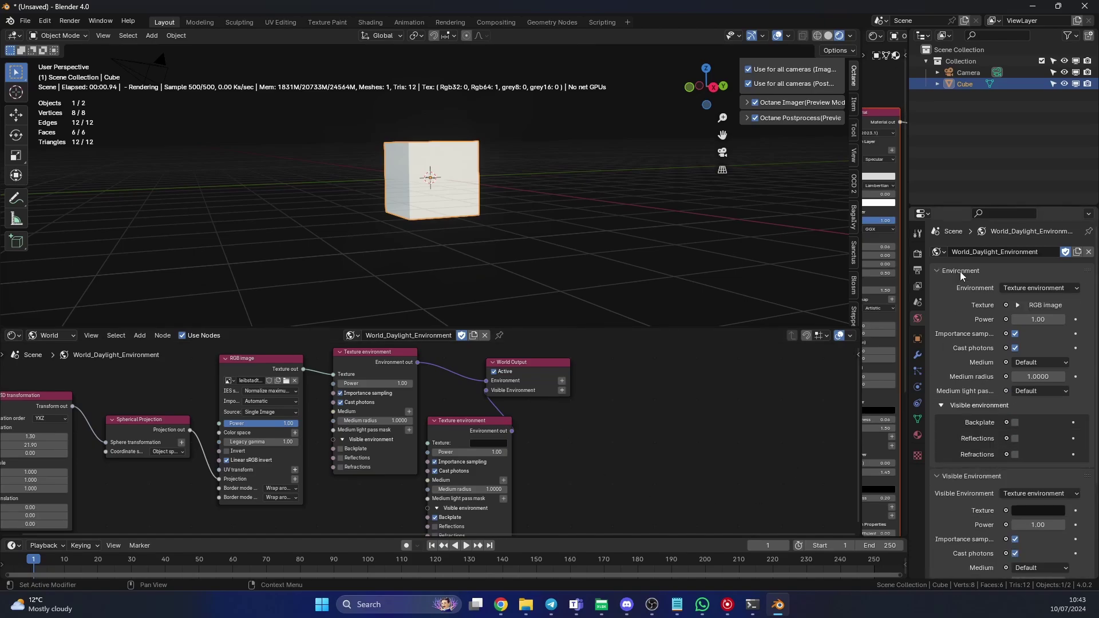
left_click(1047, 285)
left_click(994, 329)
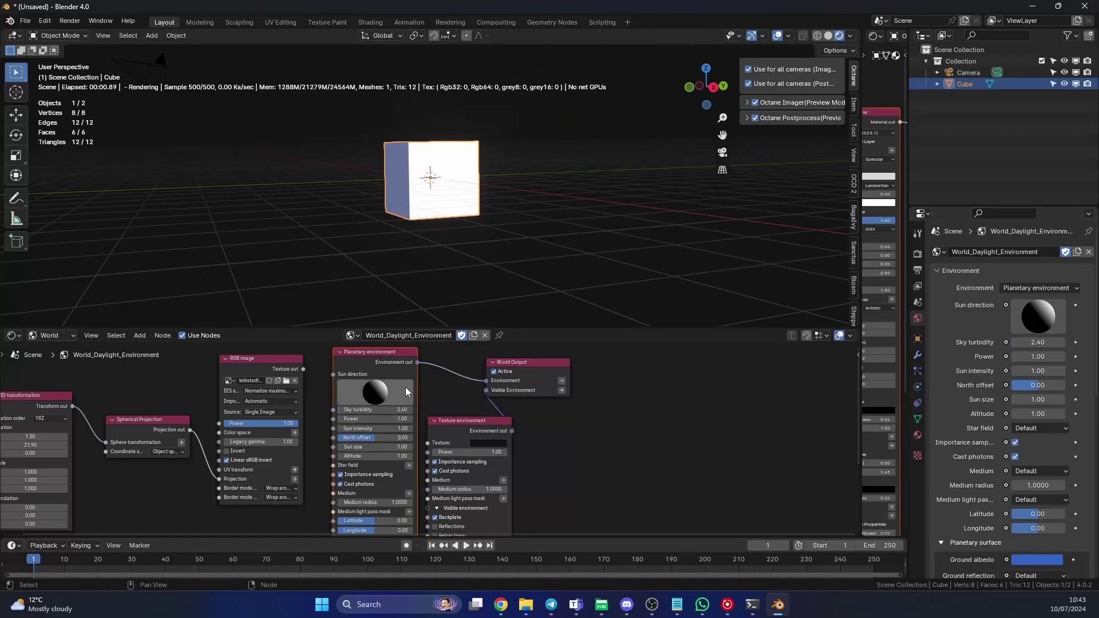
left_click_drag(406, 387, 379, 398)
Step: Switch back to Texture environment and reconnect the RGB image node to its Texture input
left_click(1031, 290)
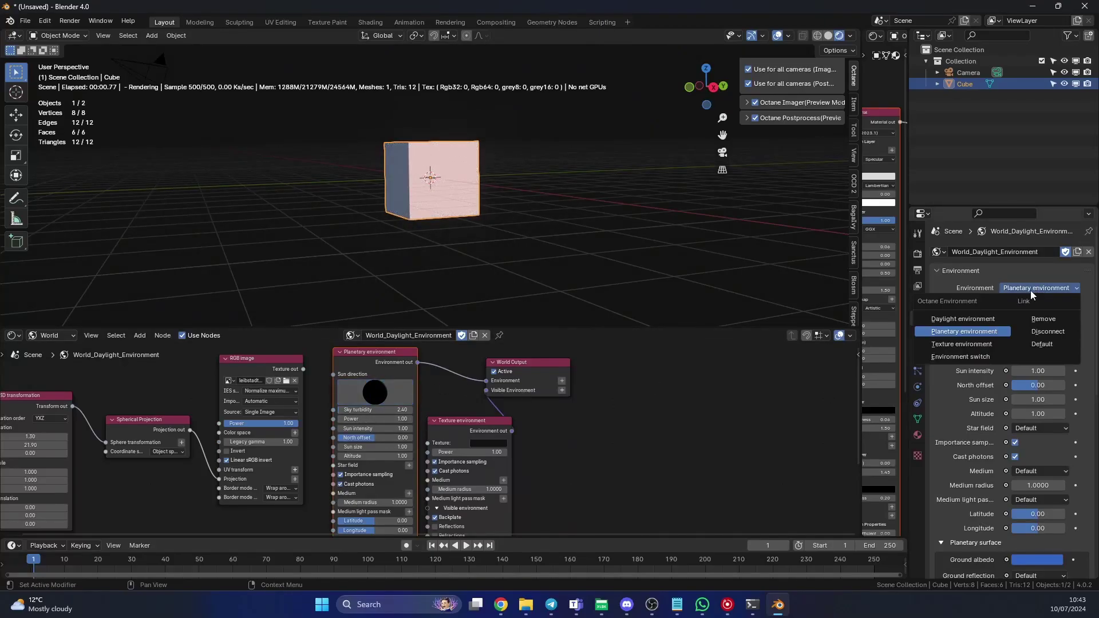
left_click(986, 340)
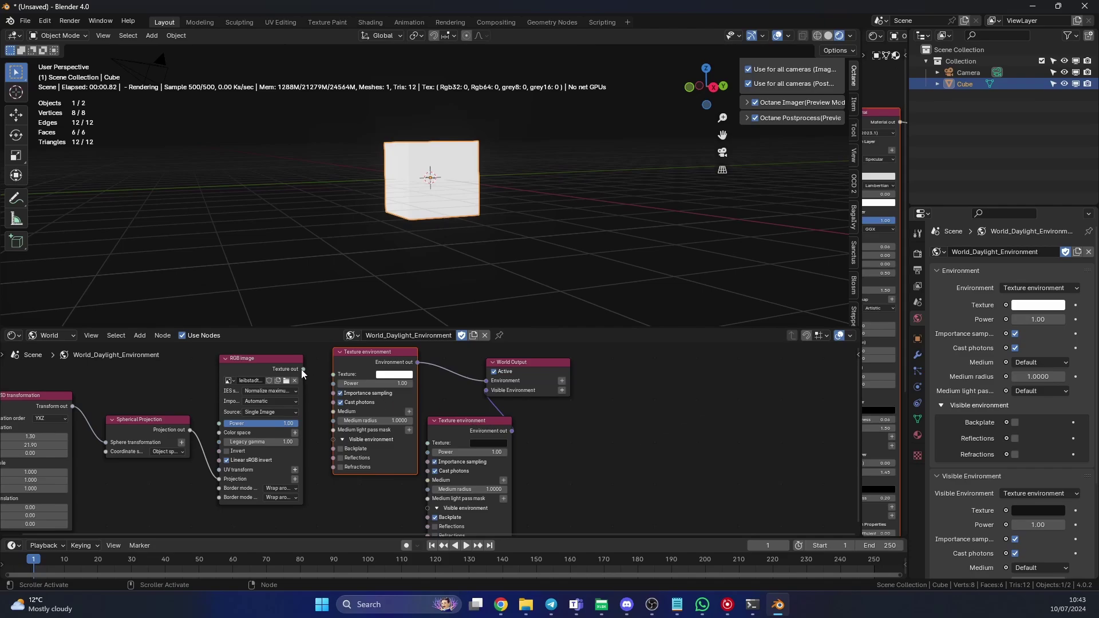
left_click_drag(302, 369, 337, 374)
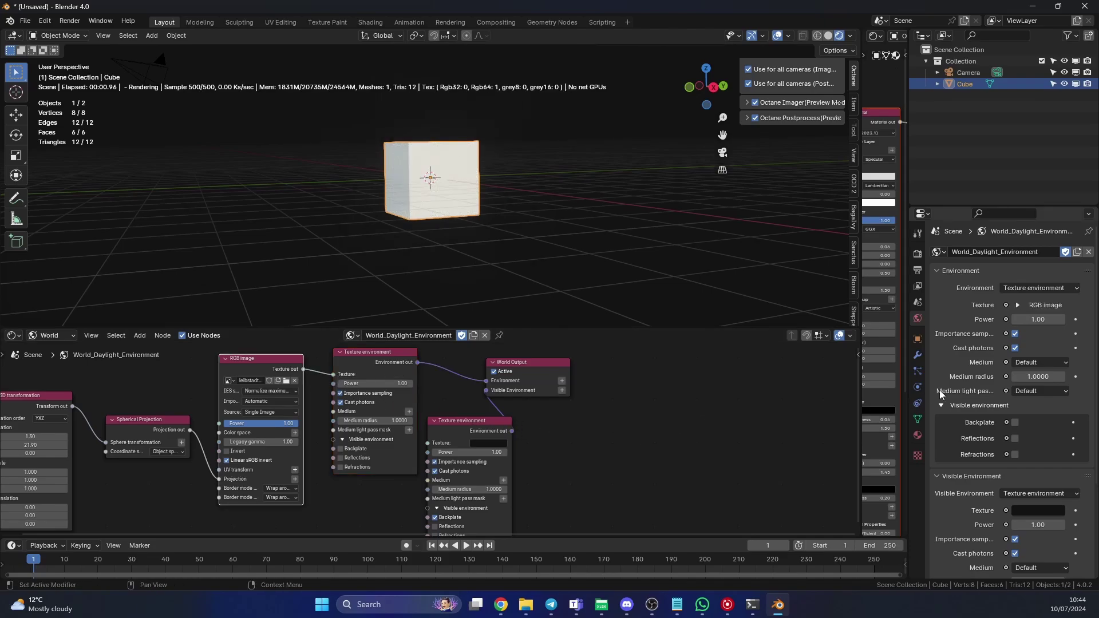
scroll(994, 346, "down", 5)
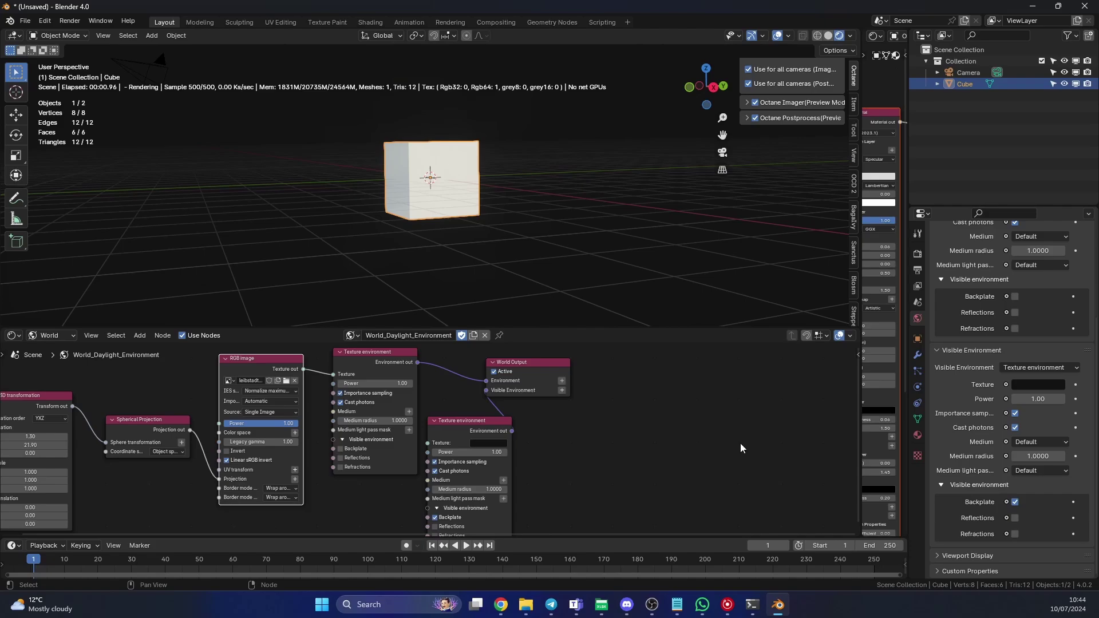
scroll(1018, 318, "up", 5)
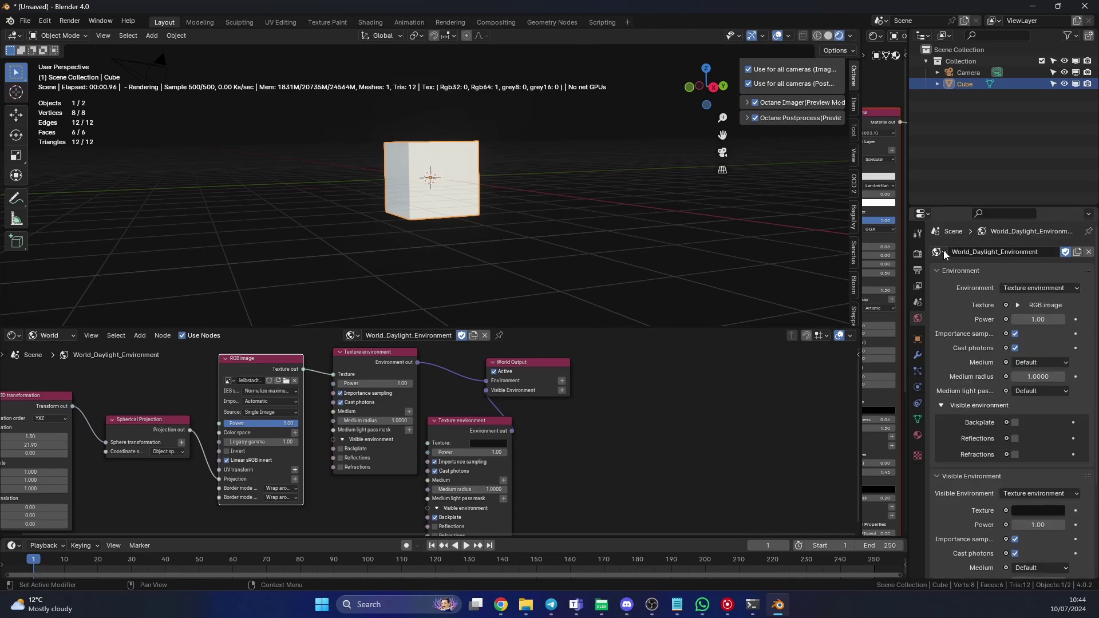
right_click(992, 255)
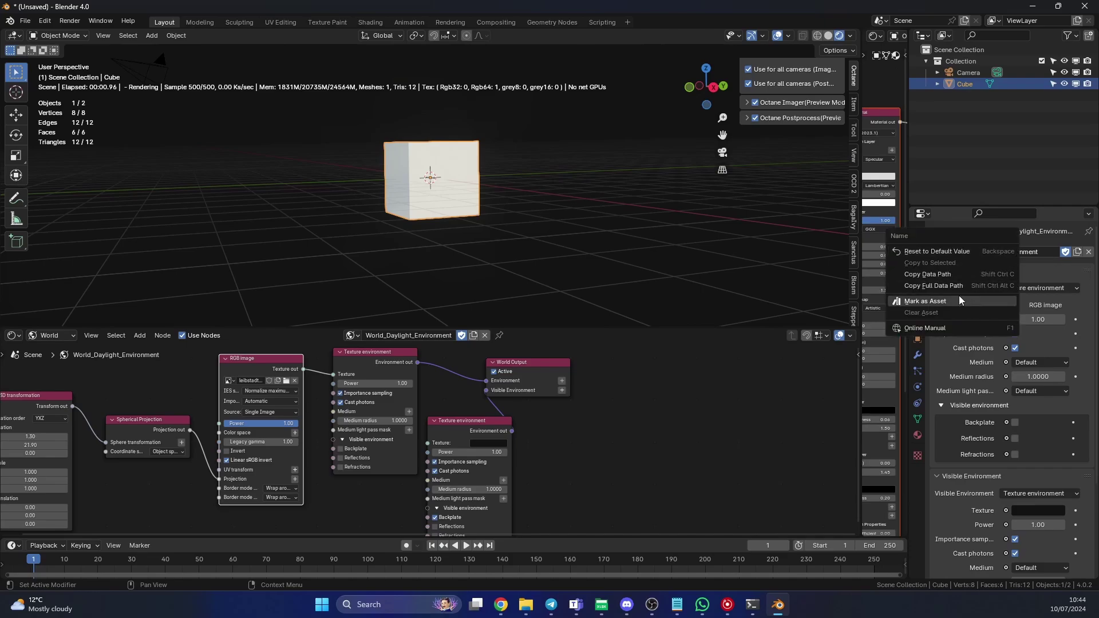
left_click(717, 417)
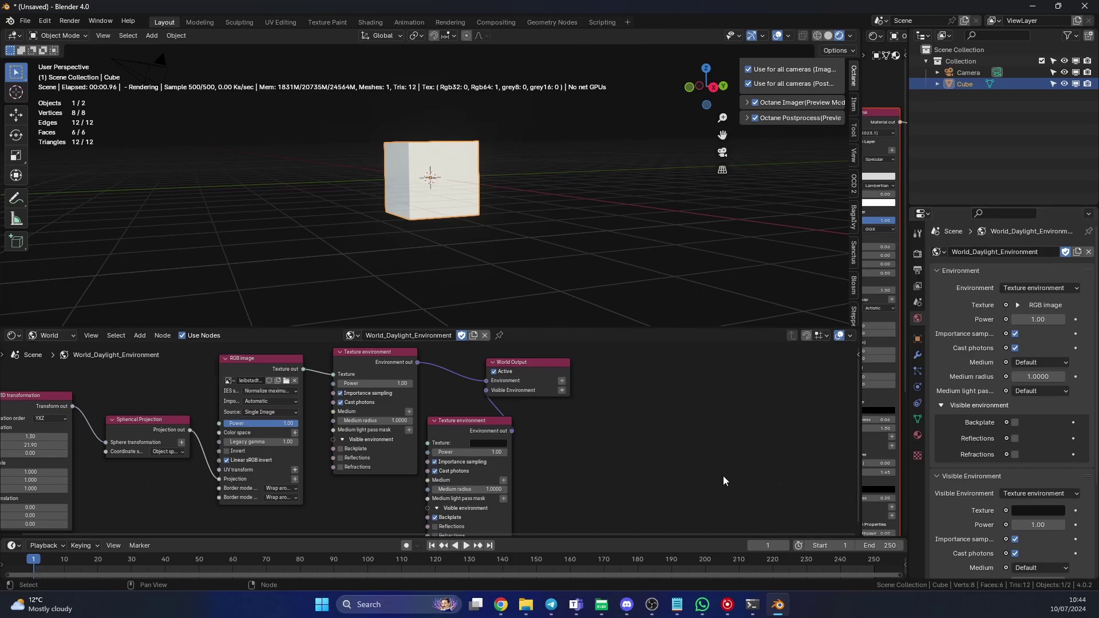